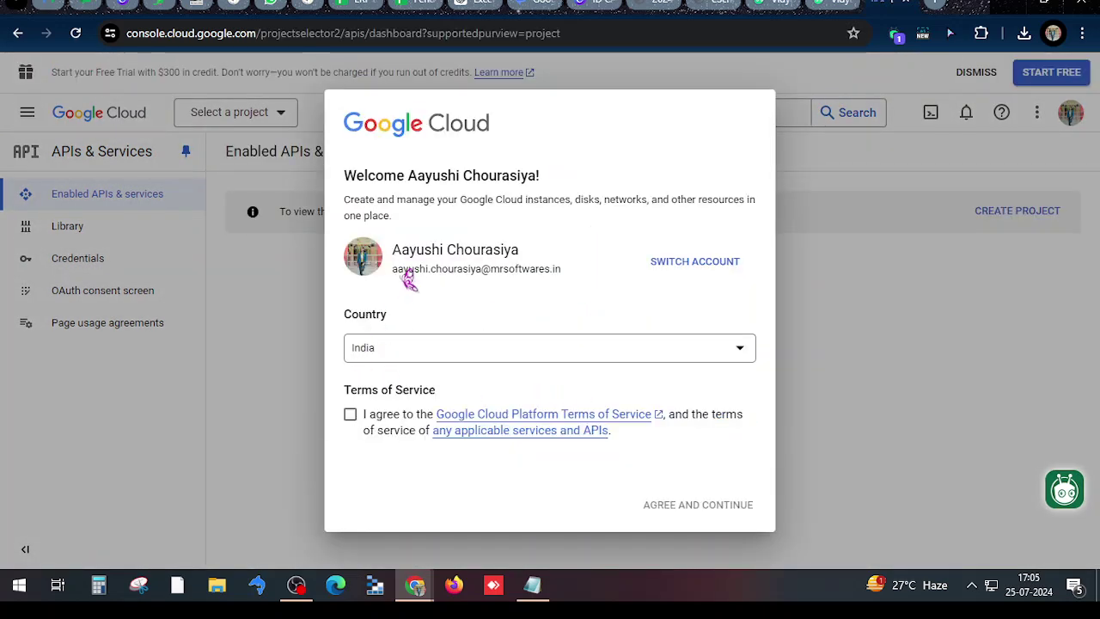
Tick the Google Cloud Terms of Service checkbox and agree to continue
{"action": "left_click", "coordinate": [351, 414]}
{"action": "left_click", "coordinate": [680, 503]}
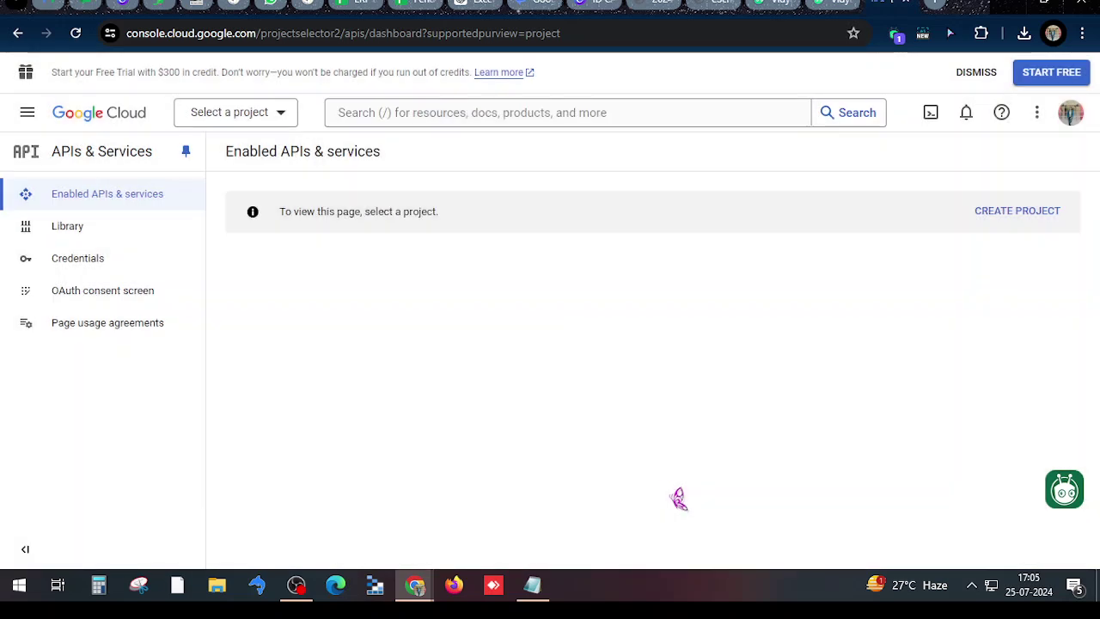
Create a new project keeping the default name My Project 40013
{"action": "left_click", "coordinate": [988, 212]}
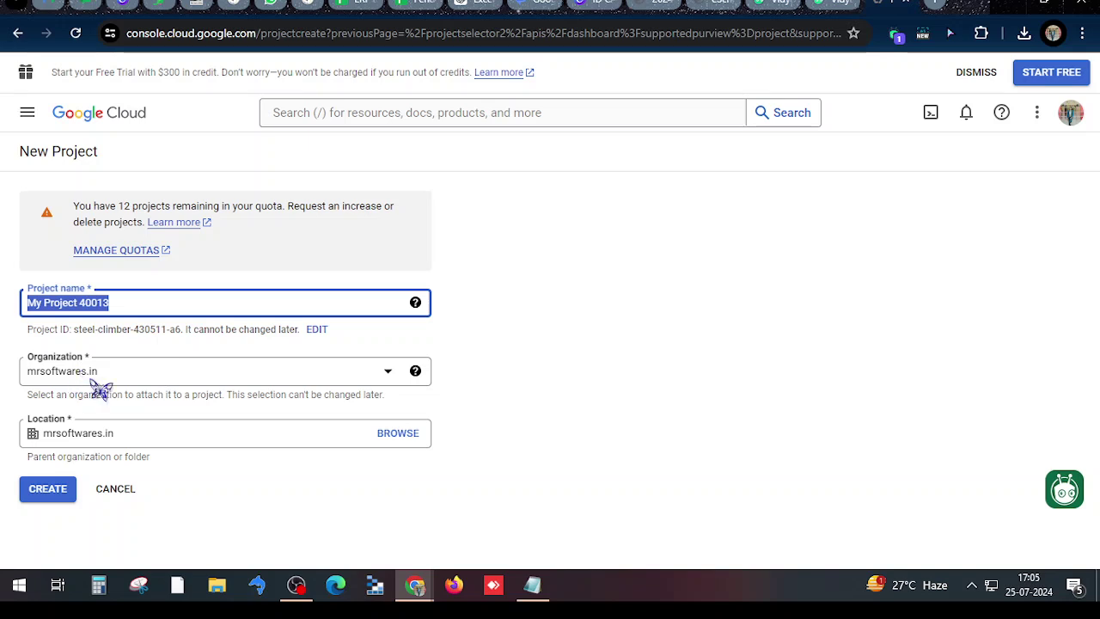
{"action": "left_click", "coordinate": [49, 489]}
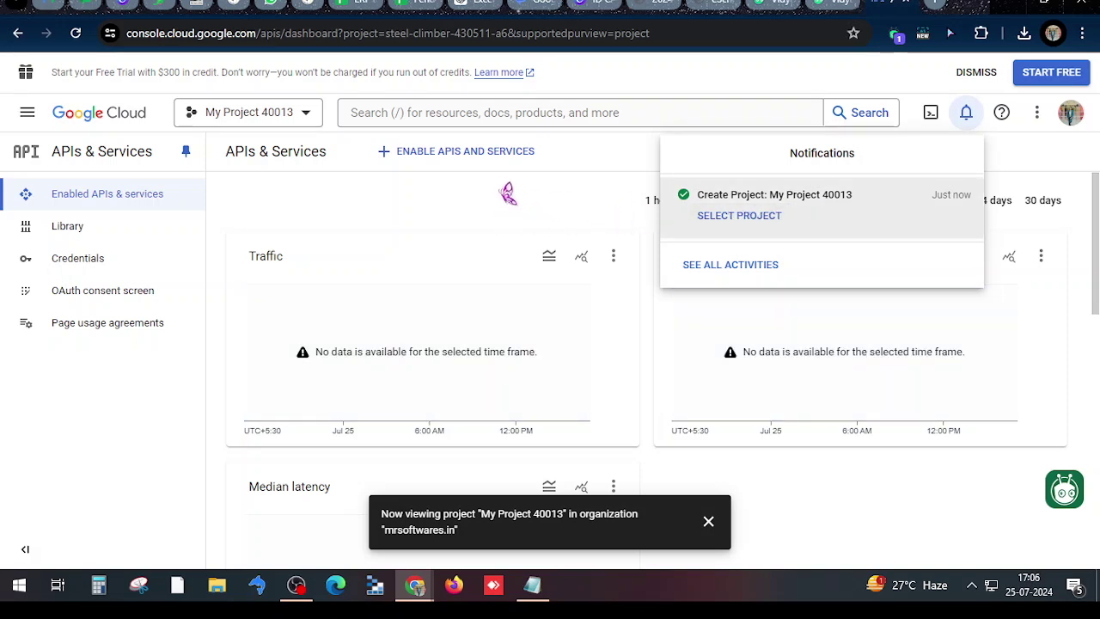
Dismiss the notifications and search the API library for 'photos library api'
{"action": "left_click", "coordinate": [508, 194]}
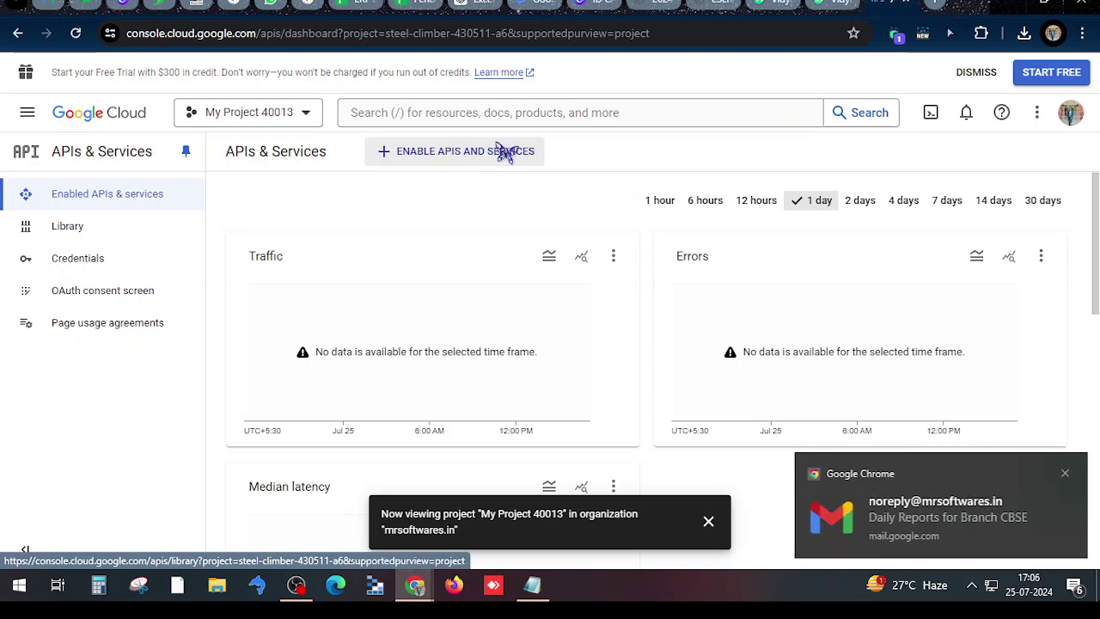
{"action": "left_click", "coordinate": [508, 152]}
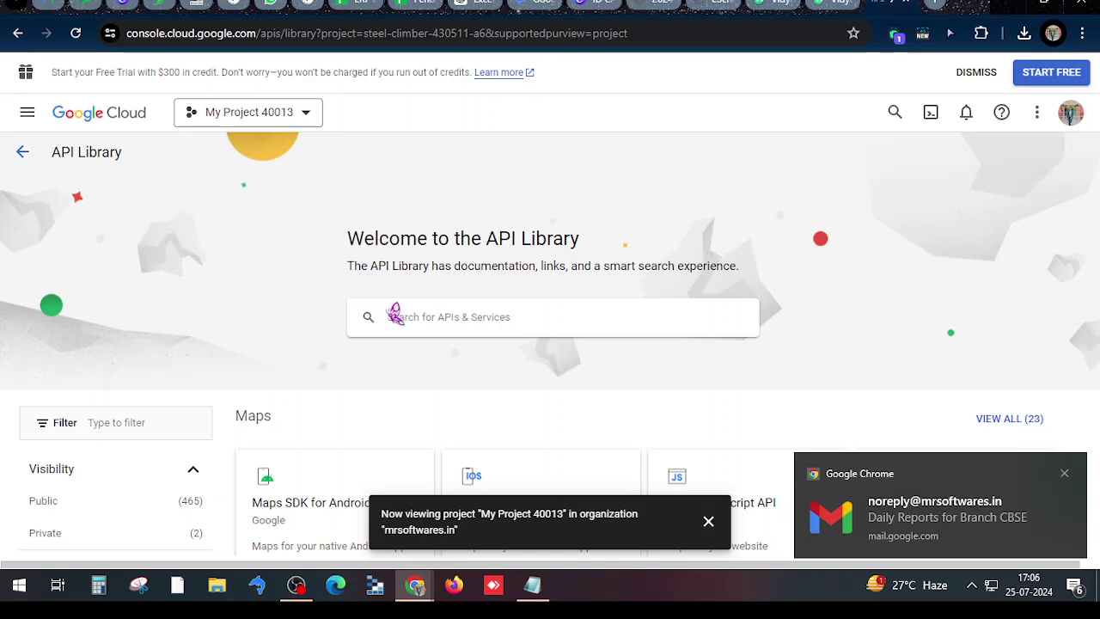
{"action": "left_click", "coordinate": [389, 310]}
{"action": "type", "text": "pho"}
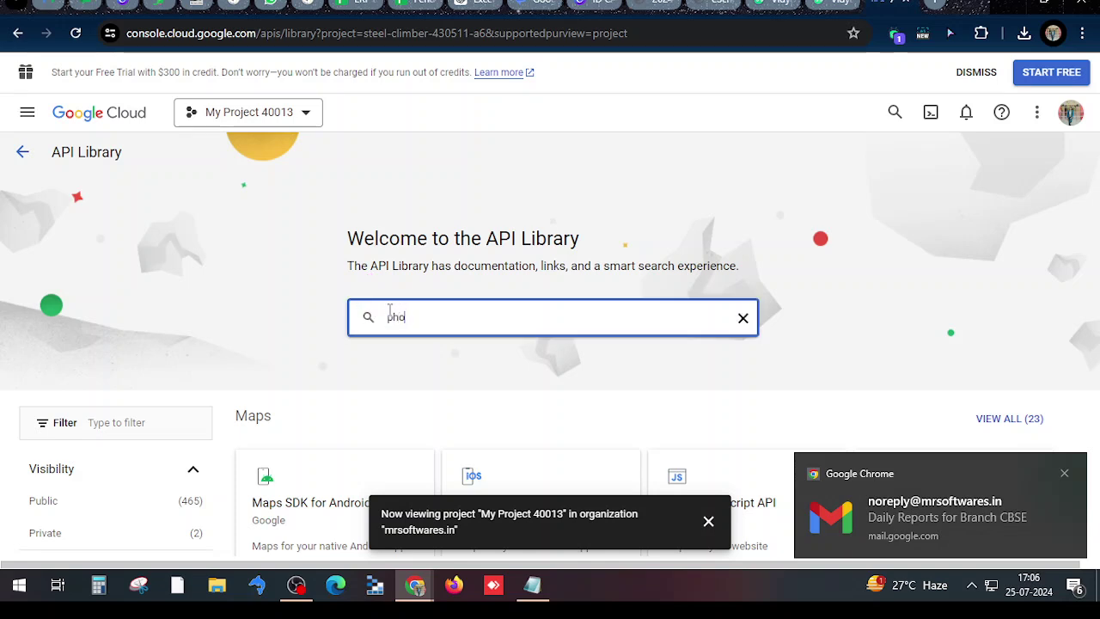
{"action": "type", "text": "t"}
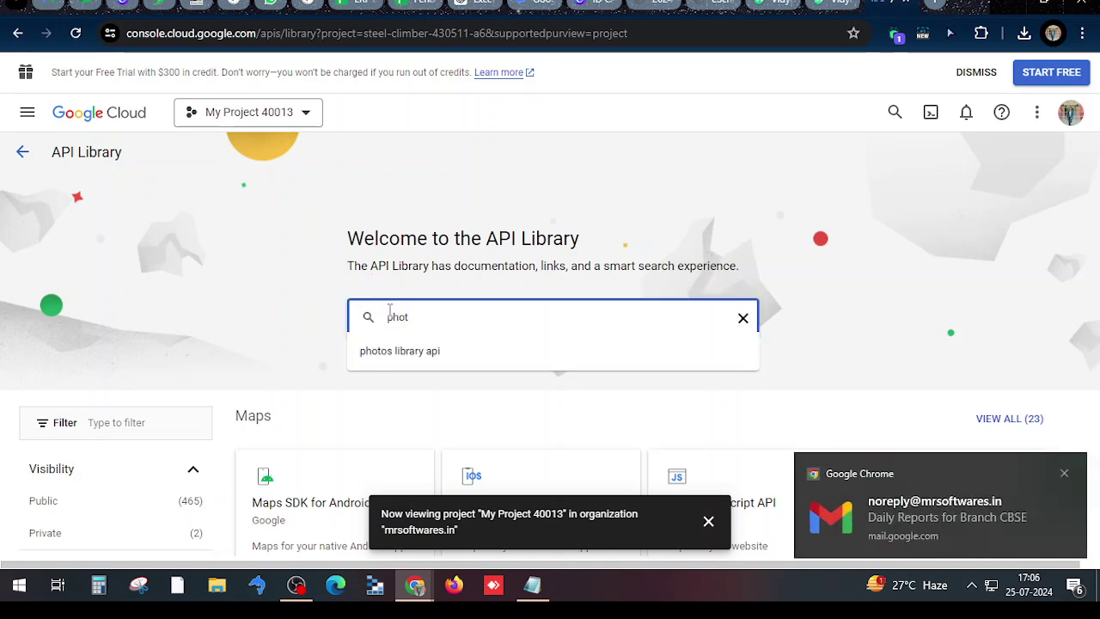
{"action": "left_click", "coordinate": [439, 351]}
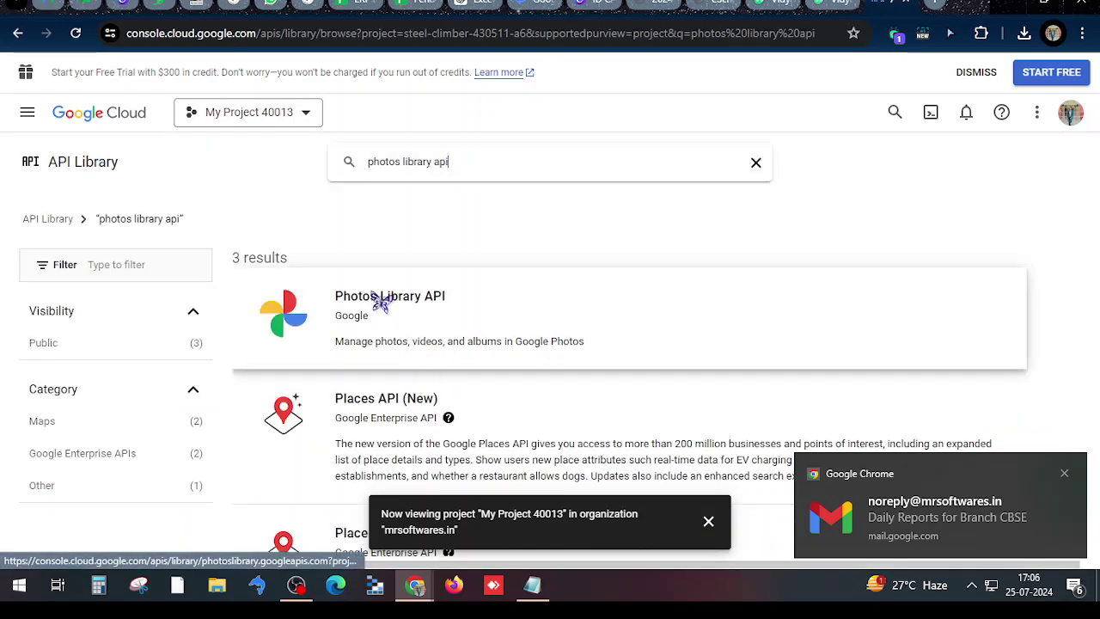
Enable the Photos Library API for My Project 40013 and go to the OAuth consent screen
{"action": "left_click", "coordinate": [382, 299]}
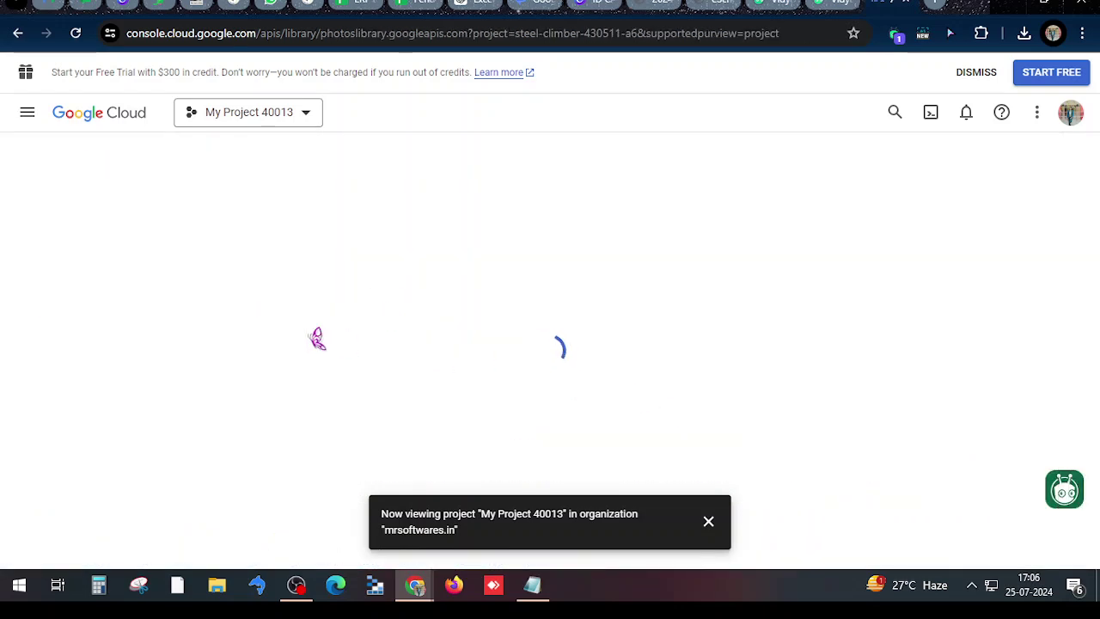
{"action": "left_click", "coordinate": [177, 316]}
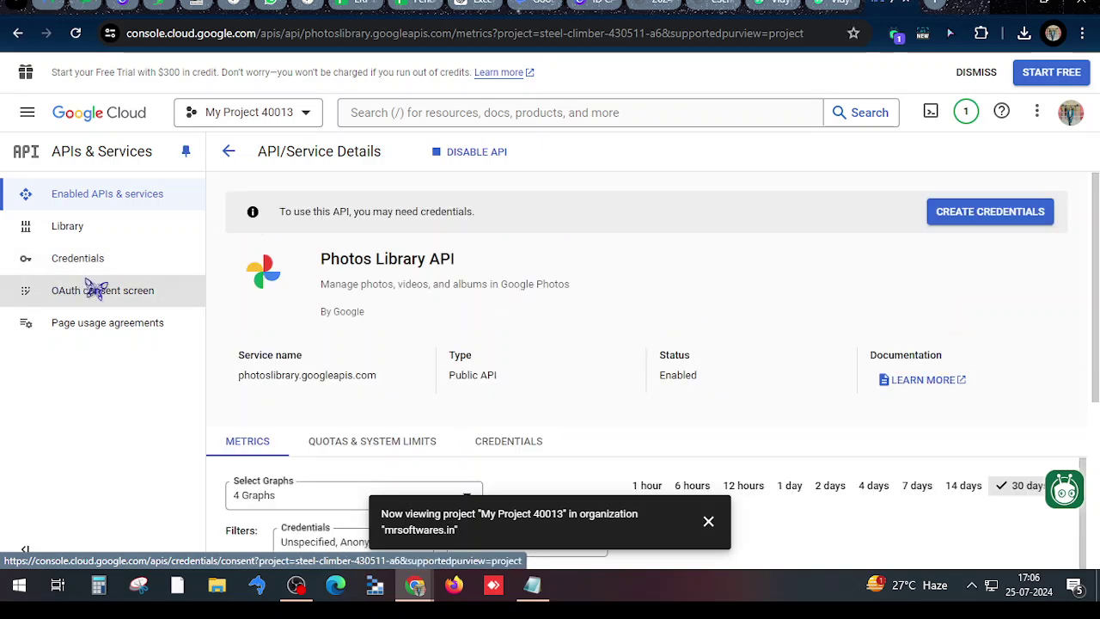
{"action": "left_click", "coordinate": [96, 290]}
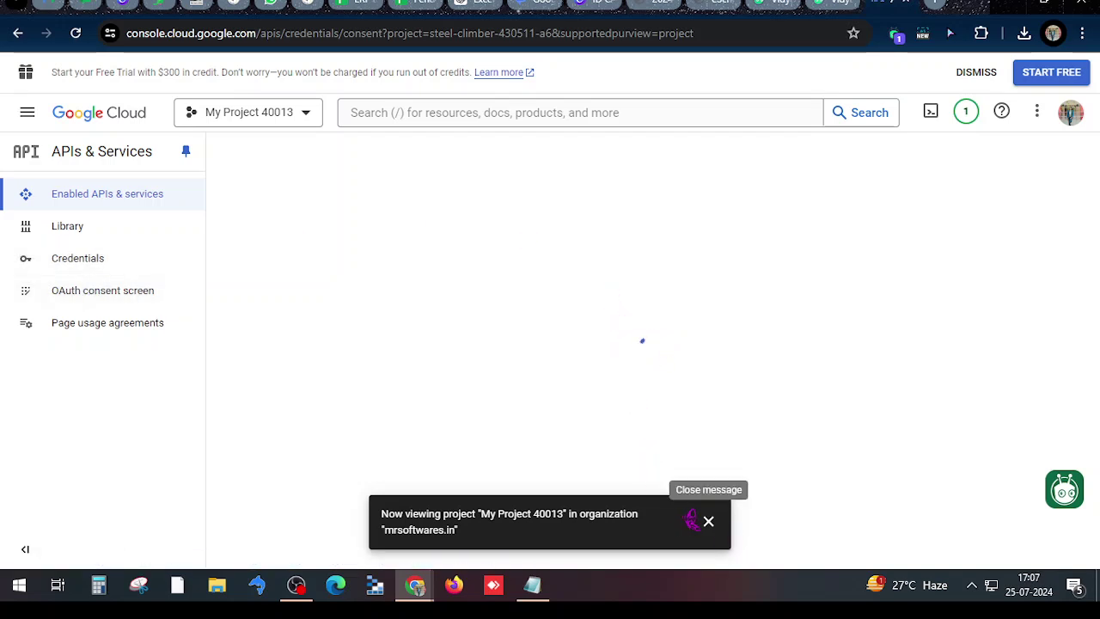
Choose External as the consent screen user type and start registering the app
{"action": "left_click", "coordinate": [708, 522]}
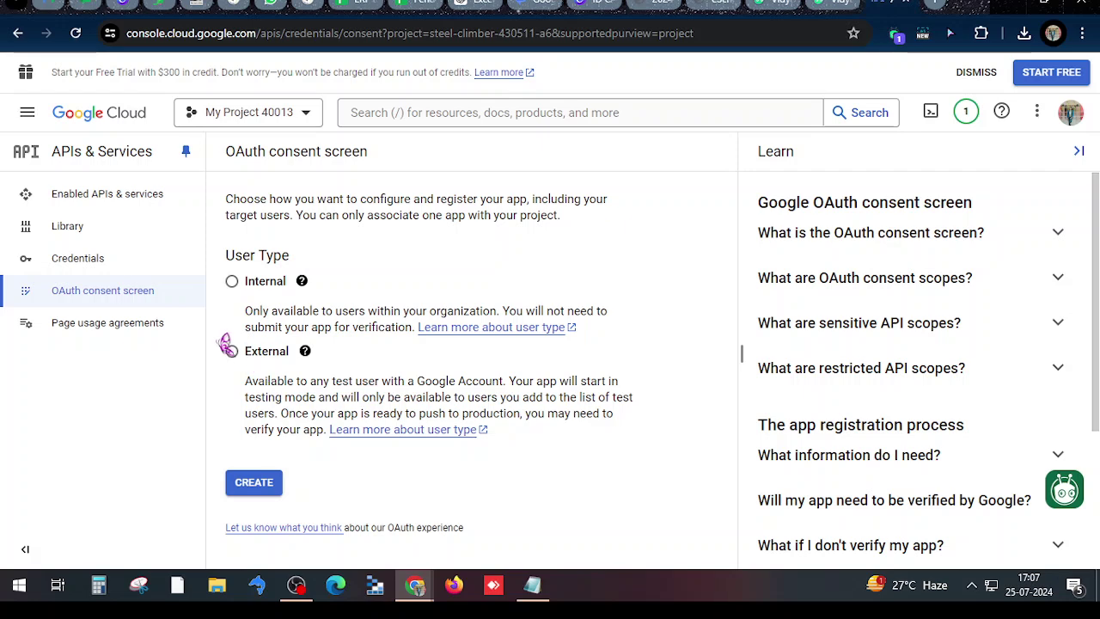
{"action": "left_click", "coordinate": [232, 351]}
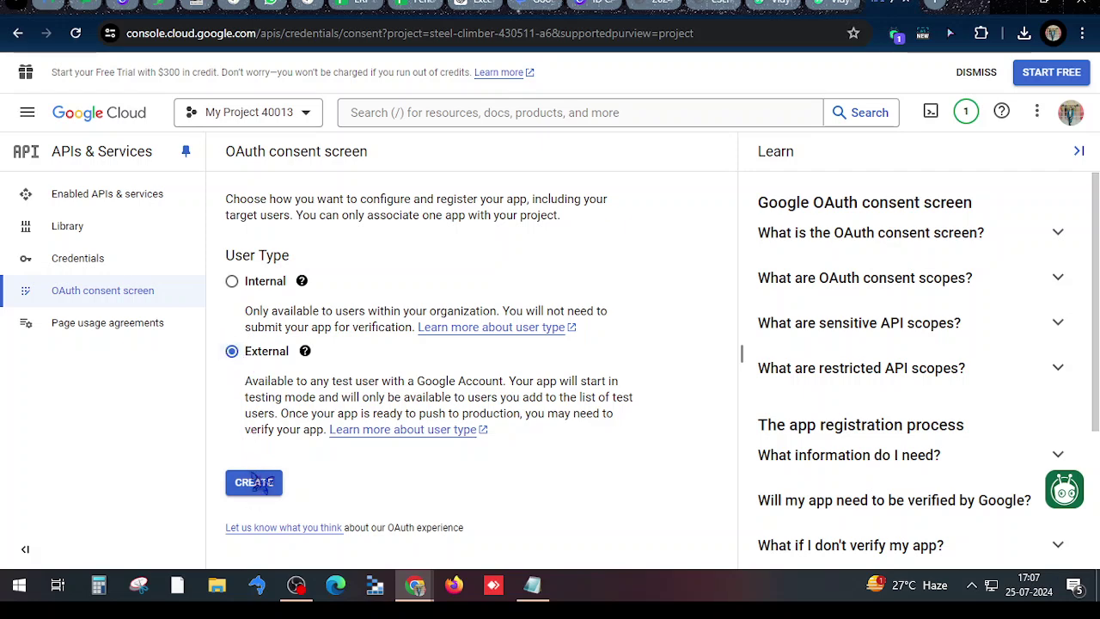
{"action": "left_click", "coordinate": [255, 483]}
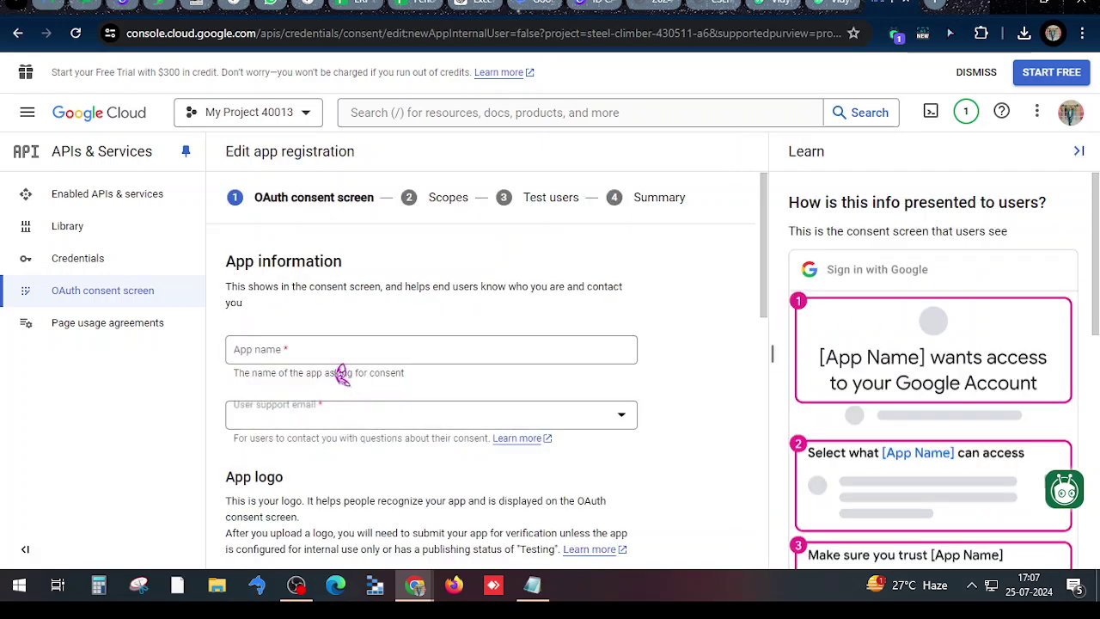
Fill in app name 'testing', use the account's address as support email, and begin the developer contact email
{"action": "left_click", "coordinate": [294, 352]}
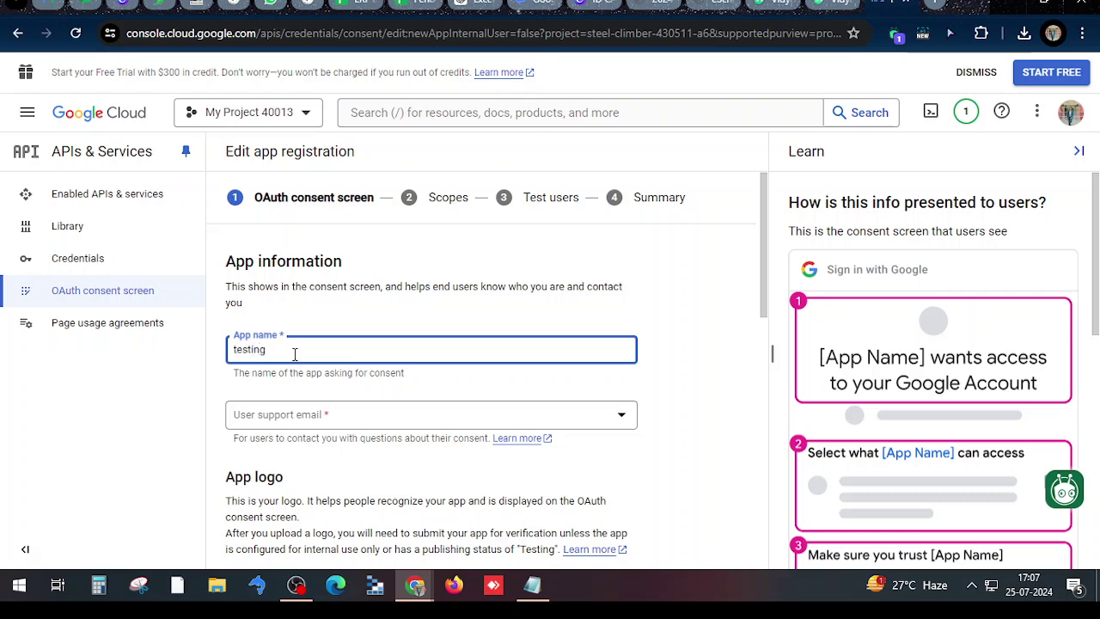
{"action": "left_click", "coordinate": [296, 414]}
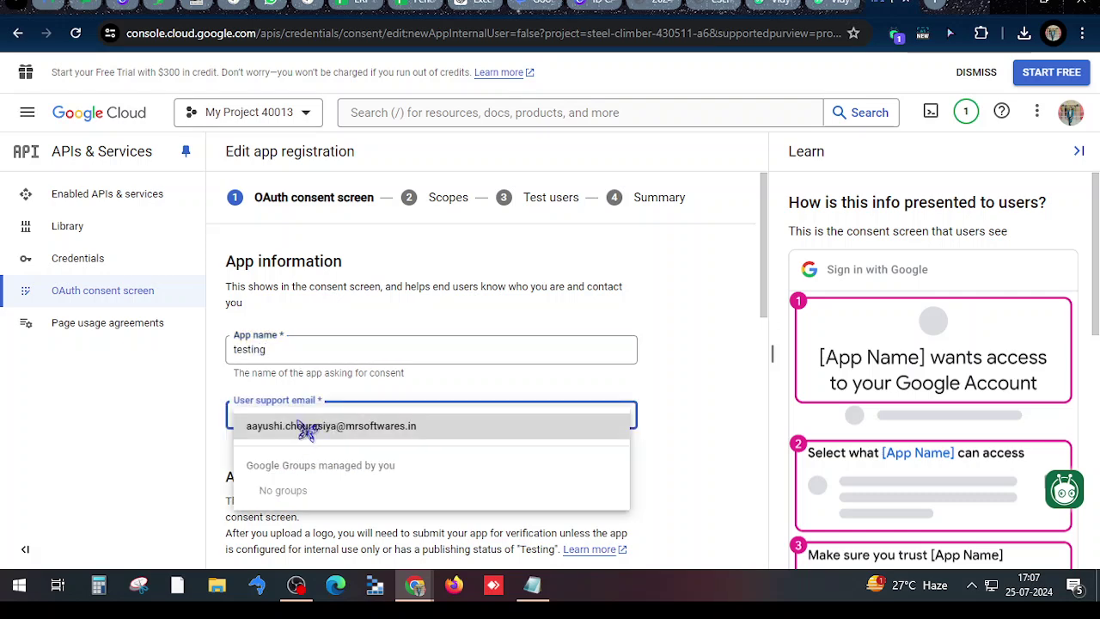
{"action": "left_click", "coordinate": [307, 427]}
{"action": "scroll", "coordinate": [381, 425], "scroll_direction": "down", "scroll_amount": 4}
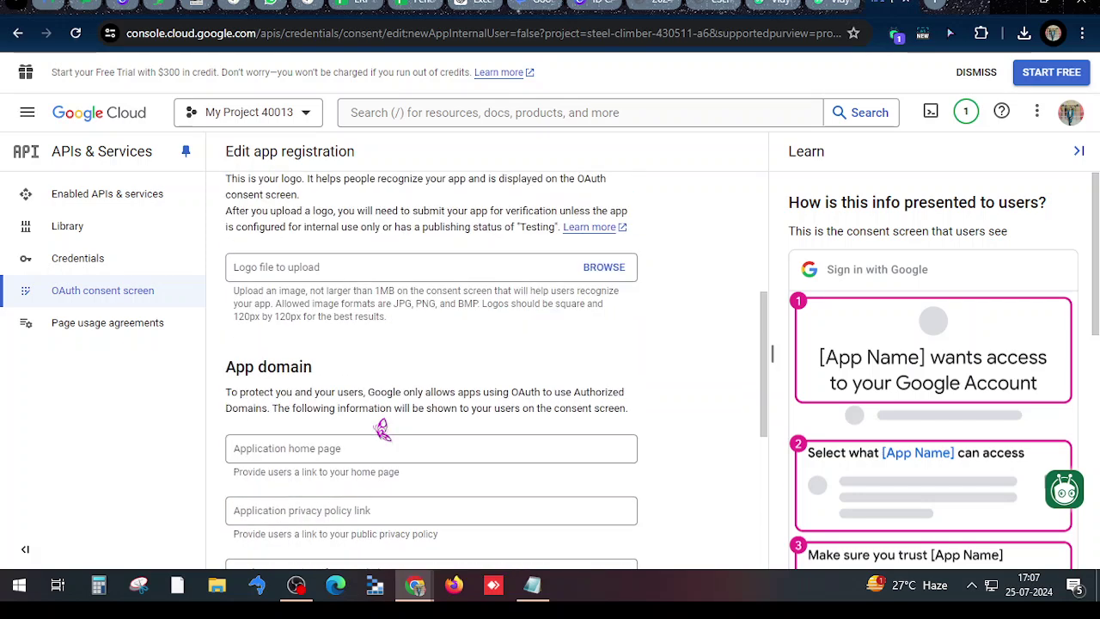
{"action": "scroll", "coordinate": [382, 430], "scroll_direction": "down", "scroll_amount": 4}
{"action": "left_click", "coordinate": [337, 474]}
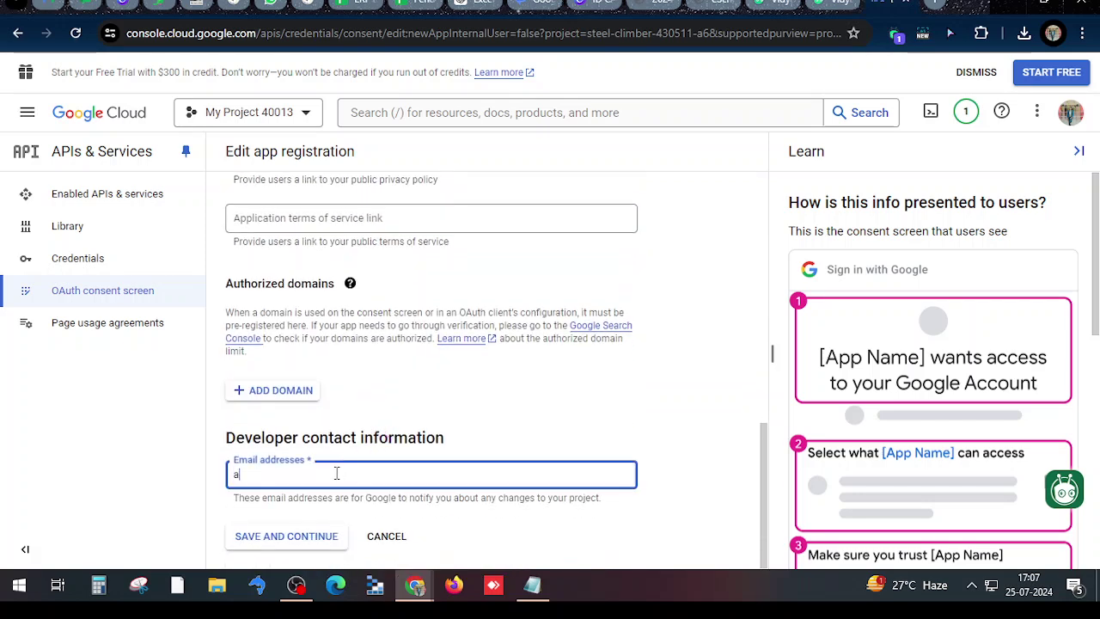
{"action": "type", "text": "aayushi."}
Replace the invalid developer contact entry with the pasted full email and save the app details
{"action": "scroll", "coordinate": [361, 454], "scroll_direction": "up", "scroll_amount": 10}
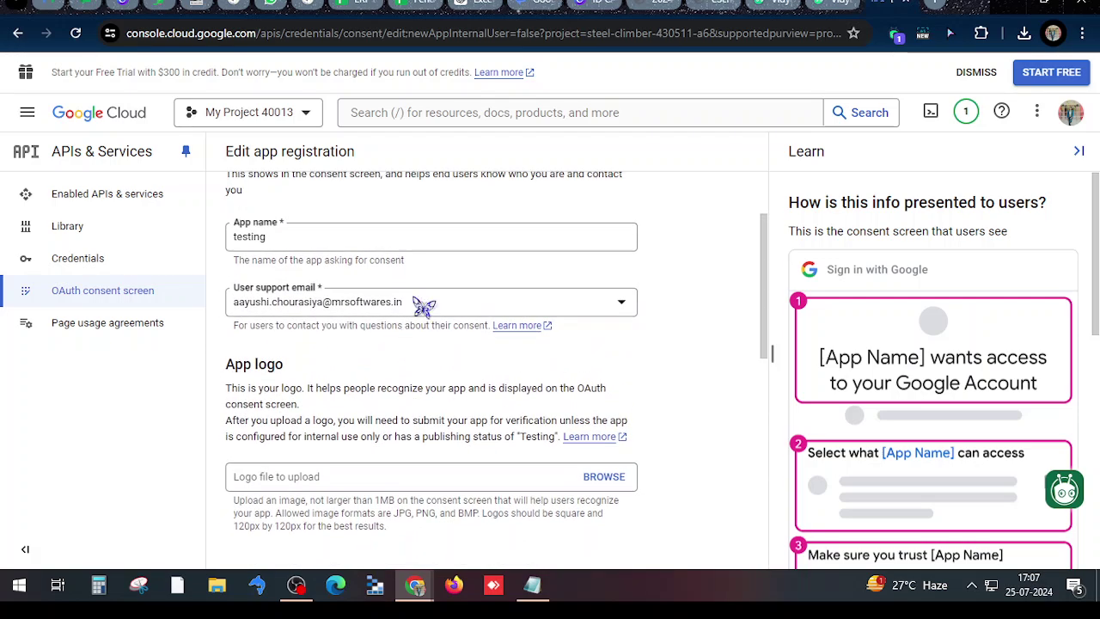
{"action": "left_click_drag", "start_coordinate": [421, 304], "coordinate": [240, 306]}
{"action": "key", "text": "ctrl+c"}
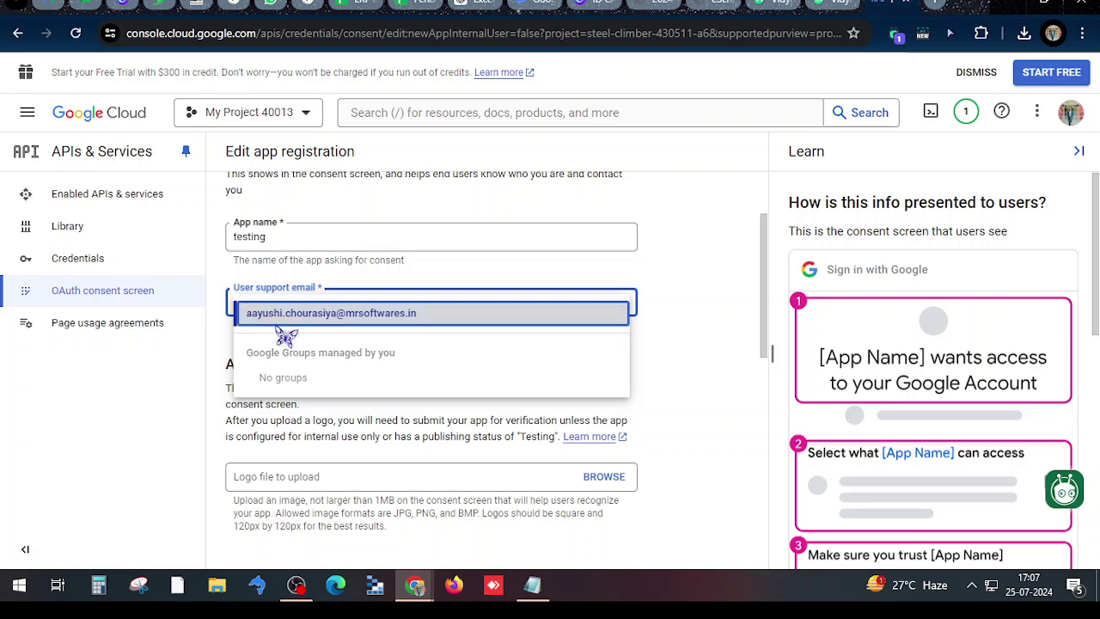
{"action": "left_click", "coordinate": [647, 355]}
{"action": "scroll", "coordinate": [644, 387], "scroll_direction": "down", "scroll_amount": 6}
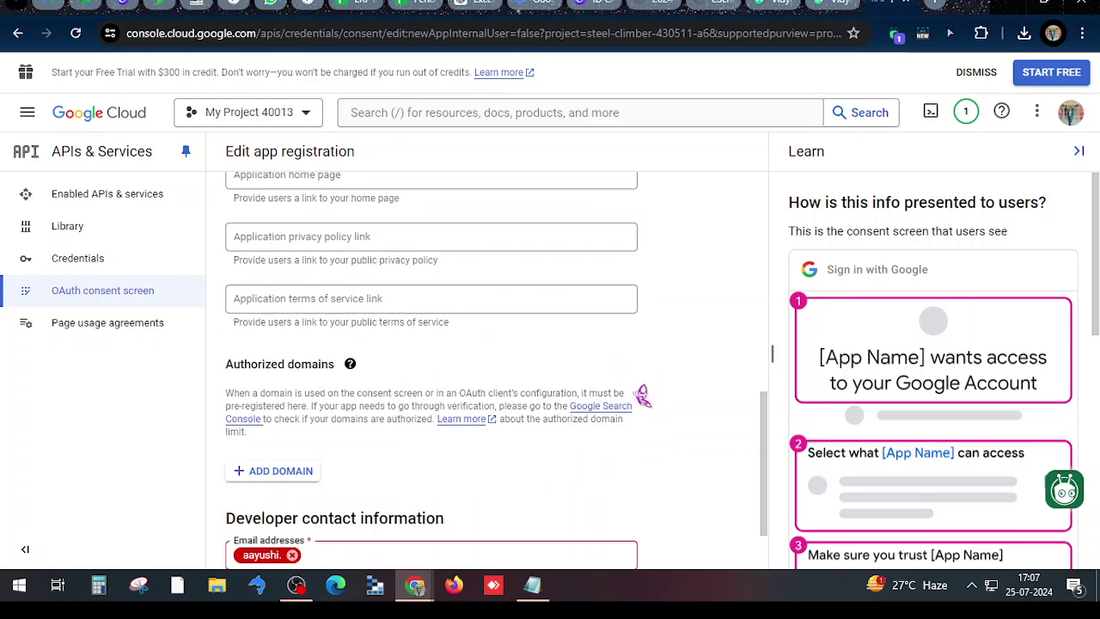
{"action": "left_click", "coordinate": [317, 467]}
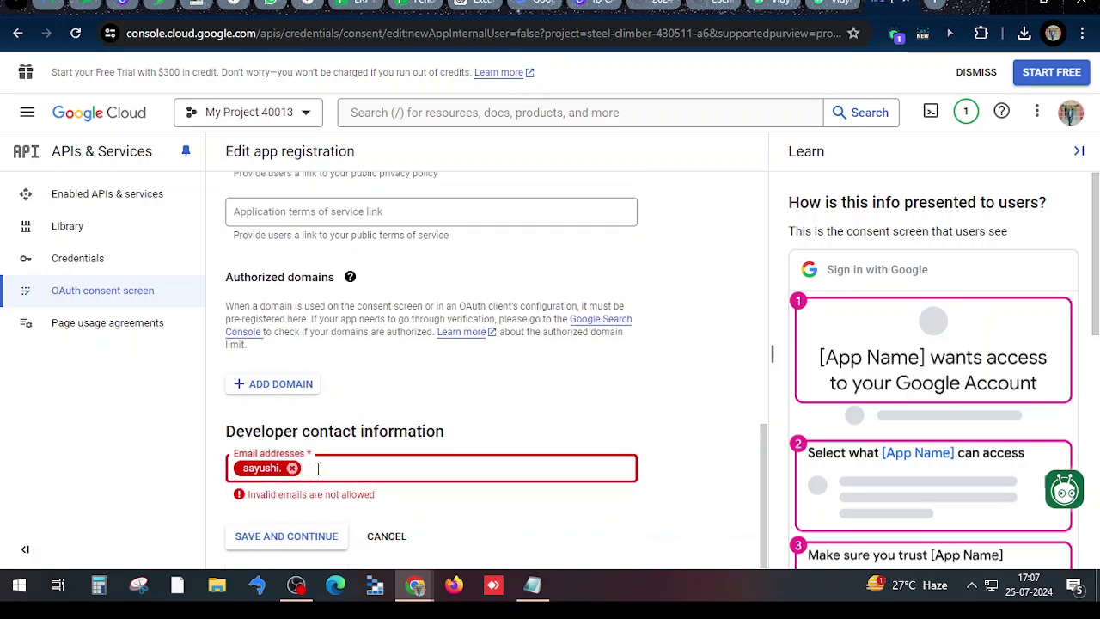
{"action": "key", "text": "BackSpace"}
{"action": "key", "text": "ctrl+v"}
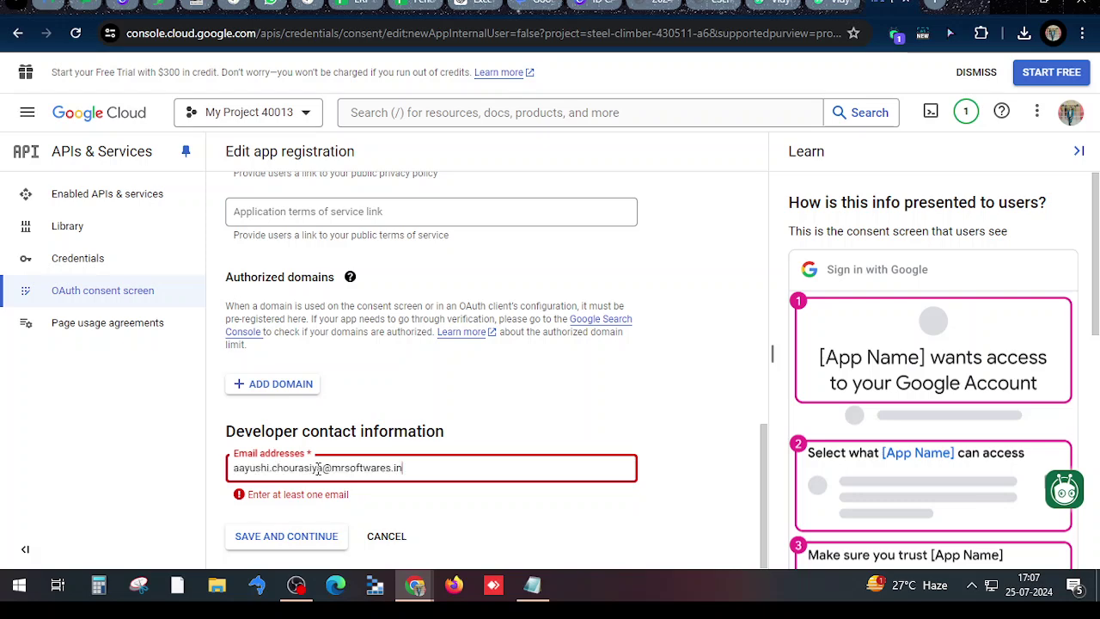
{"action": "left_click", "coordinate": [314, 535]}
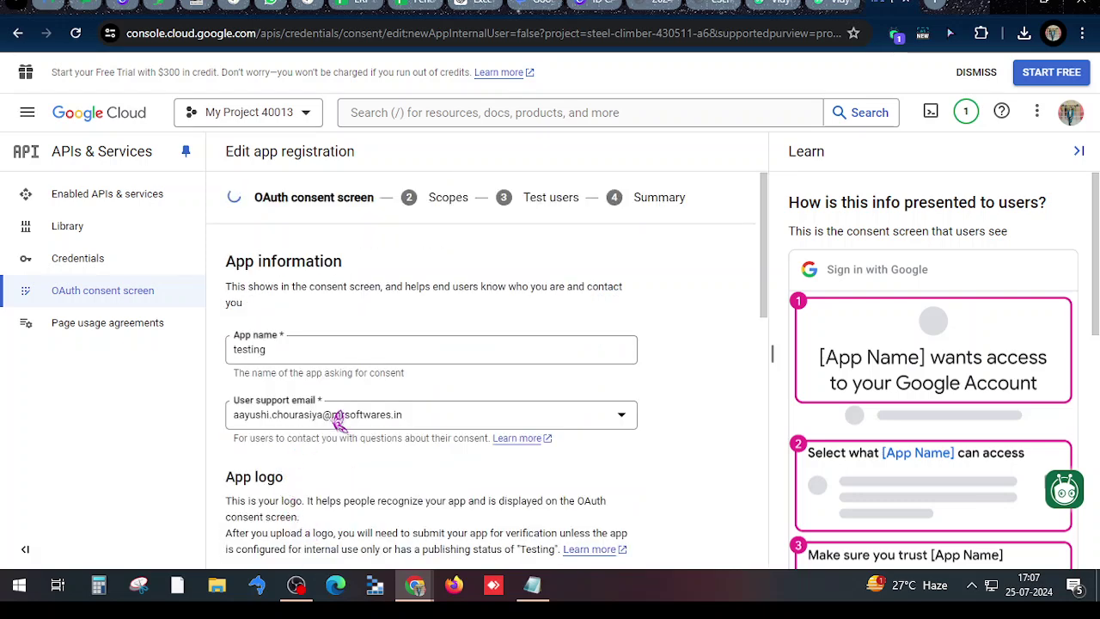
Save through Scopes and Test users unchanged, return to the dashboard, and open the Credentials page
{"action": "scroll", "coordinate": [418, 337], "scroll_direction": "down", "scroll_amount": 4}
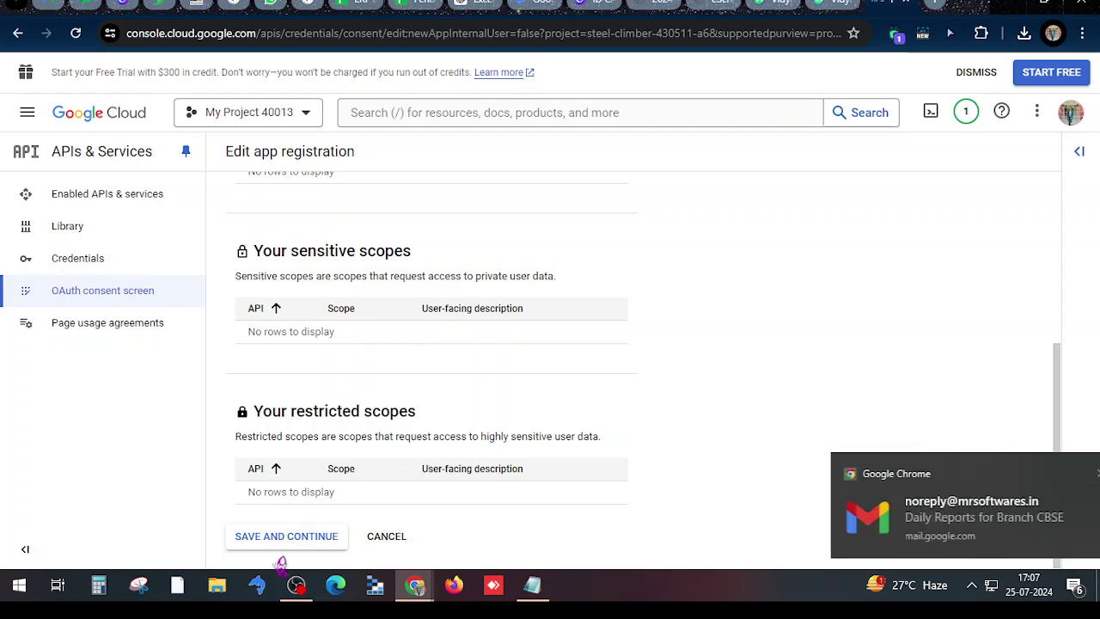
{"action": "left_click", "coordinate": [290, 533]}
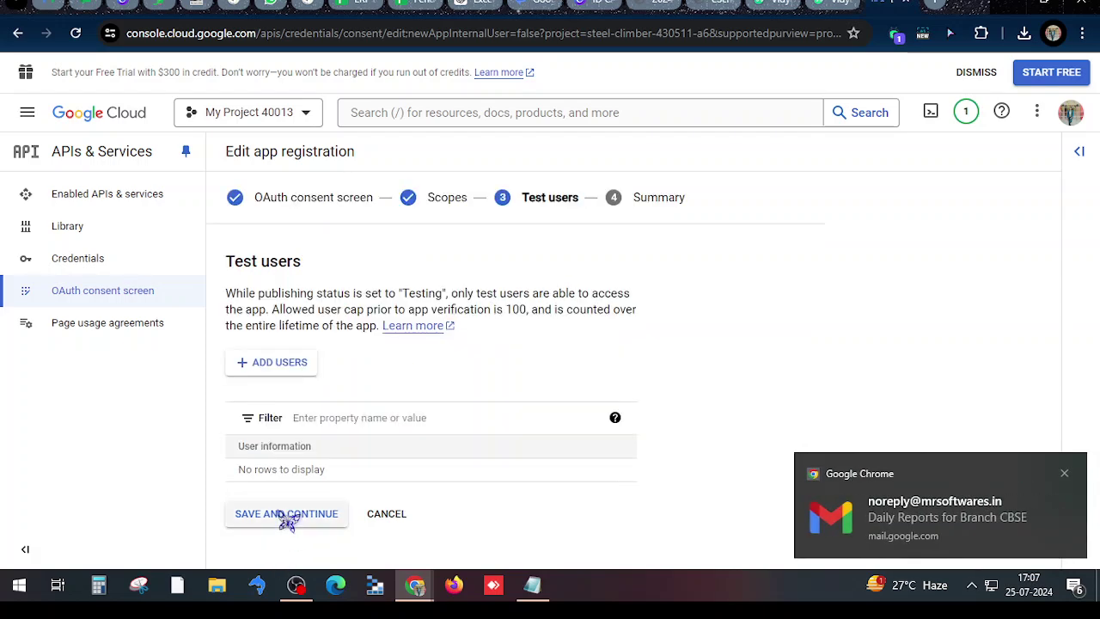
{"action": "left_click", "coordinate": [288, 518]}
{"action": "scroll", "coordinate": [287, 514], "scroll_direction": "down", "scroll_amount": 10}
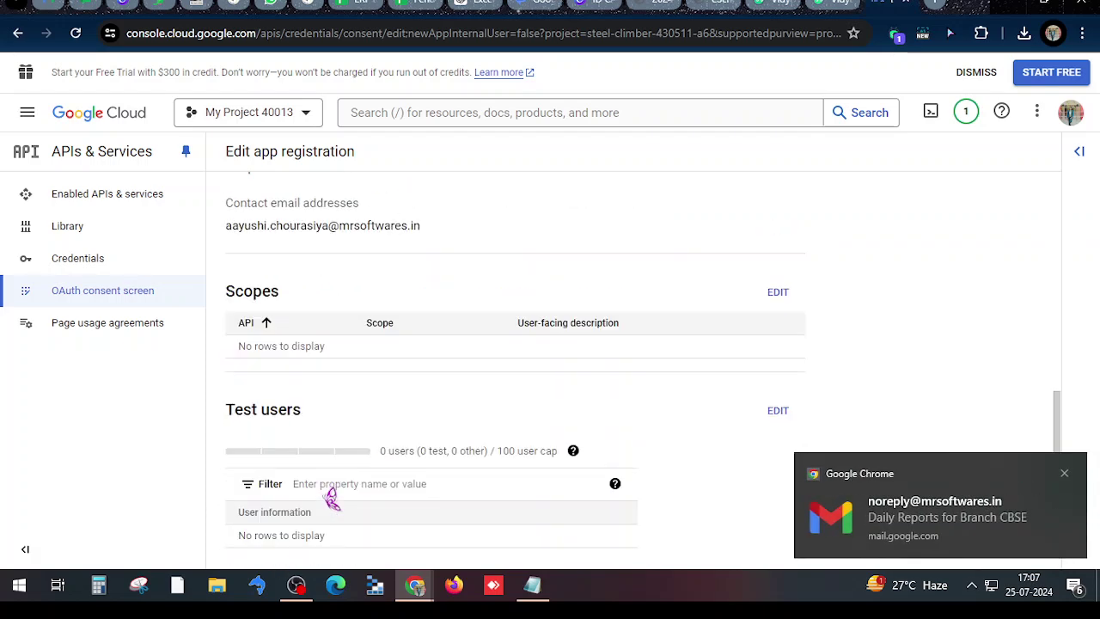
{"action": "left_click", "coordinate": [302, 536]}
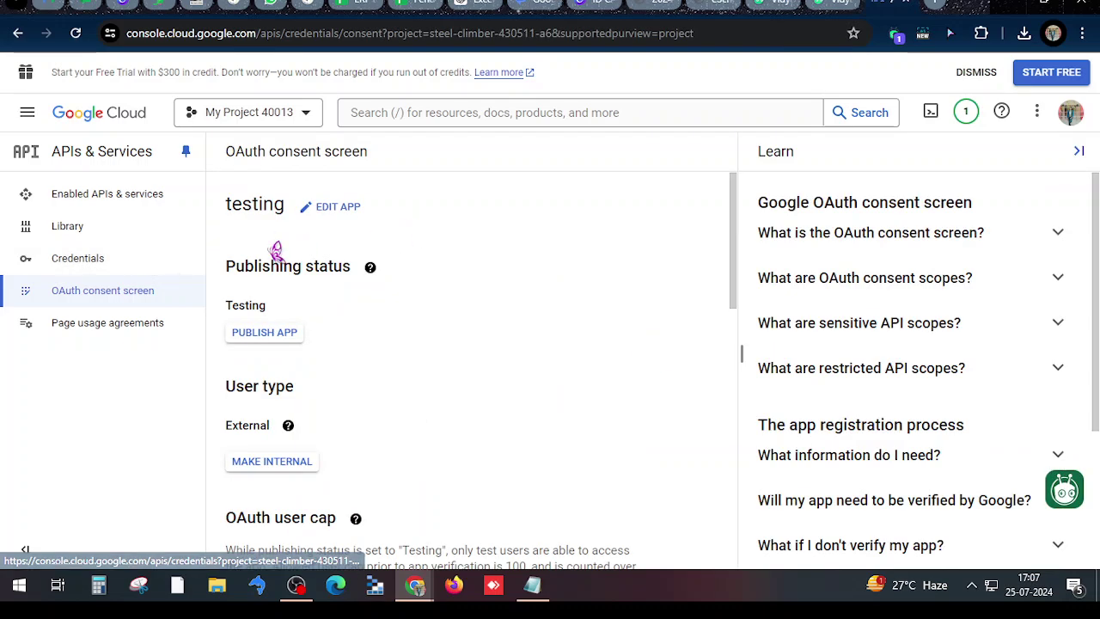
{"action": "left_click", "coordinate": [79, 259]}
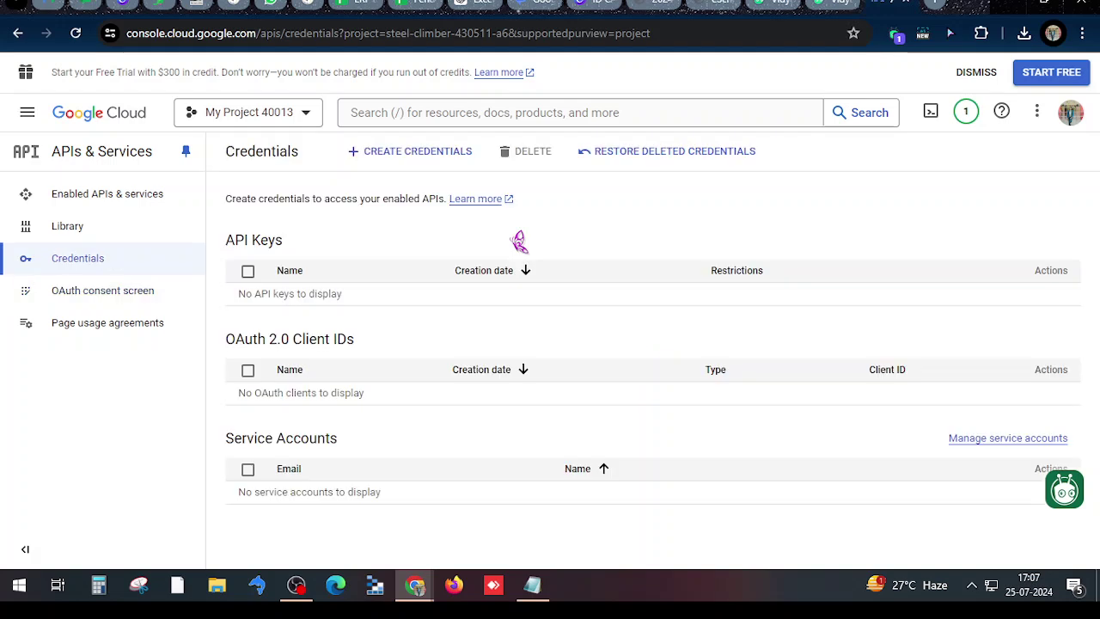
Start a Web application OAuth client ID and add an empty authorized redirect URI entry
{"action": "left_click", "coordinate": [417, 153]}
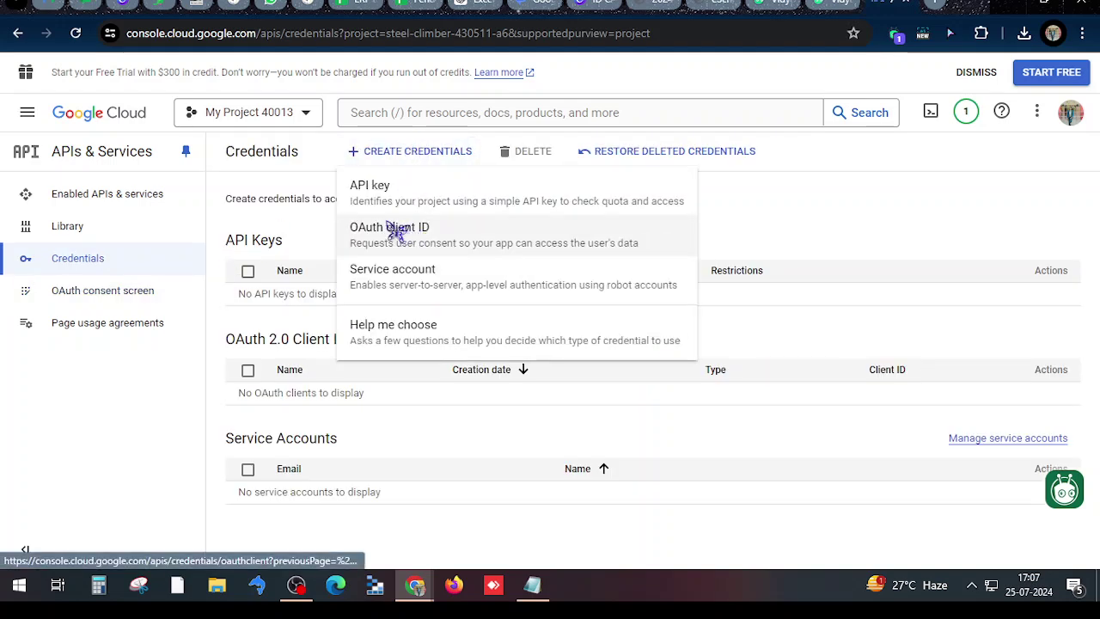
{"action": "left_click", "coordinate": [420, 229]}
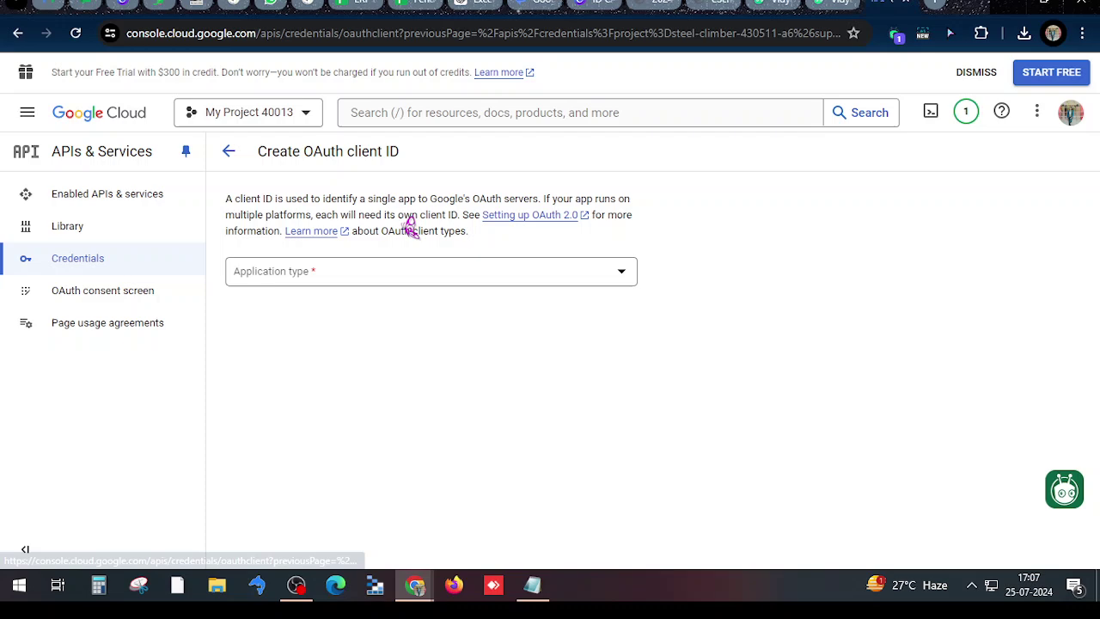
{"action": "left_click", "coordinate": [387, 269]}
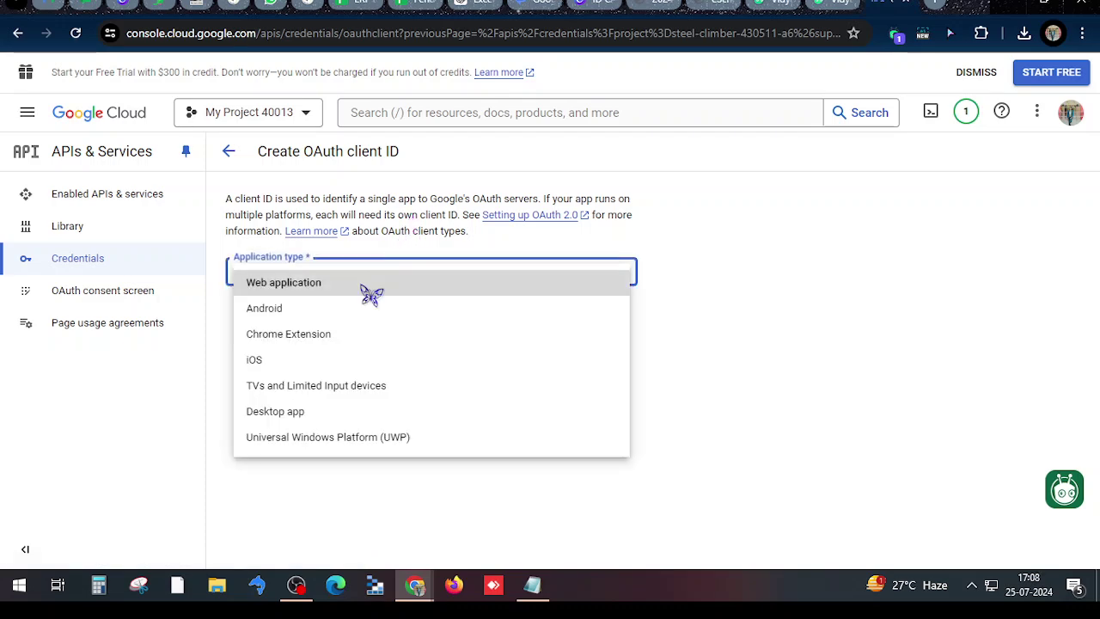
{"action": "left_click", "coordinate": [305, 283]}
{"action": "scroll", "coordinate": [342, 292], "scroll_direction": "down", "scroll_amount": 3}
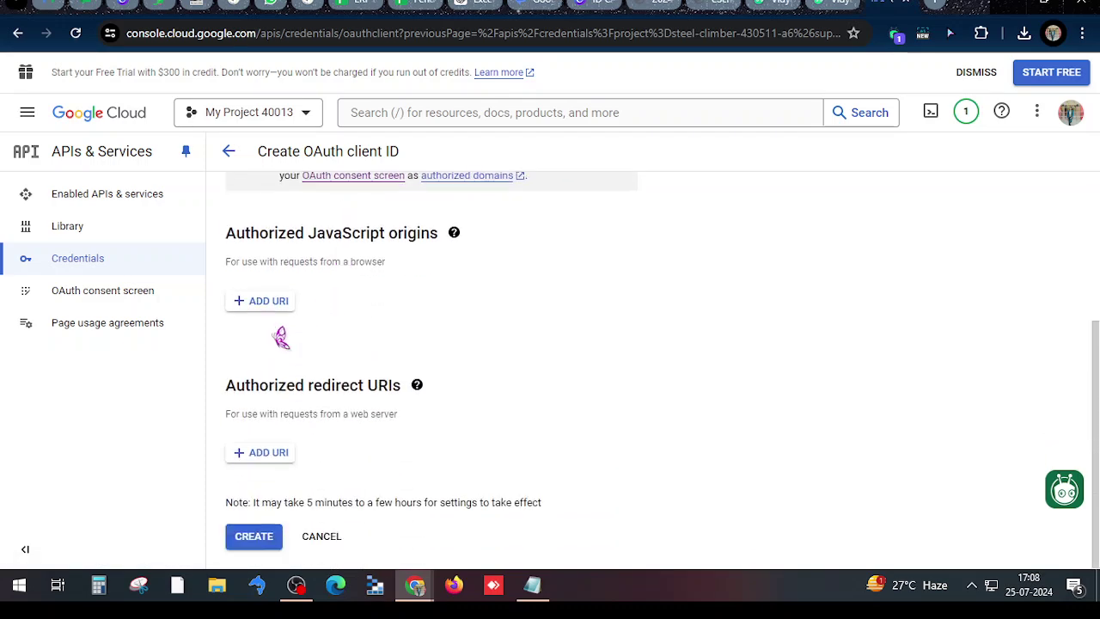
{"action": "left_click", "coordinate": [264, 451]}
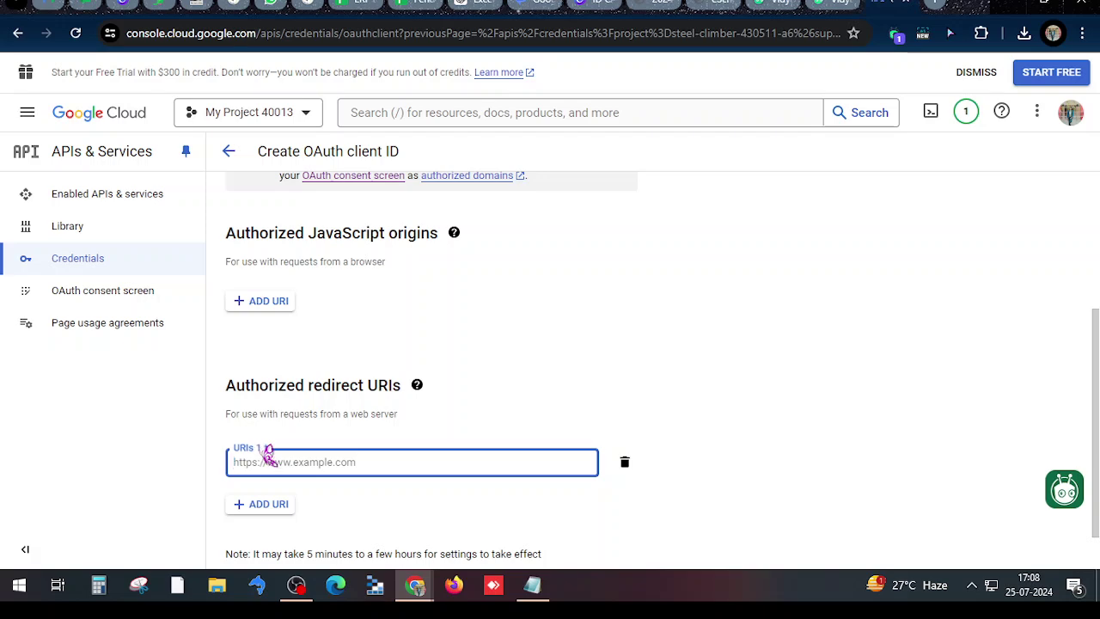
{"action": "left_click", "coordinate": [533, 584]}
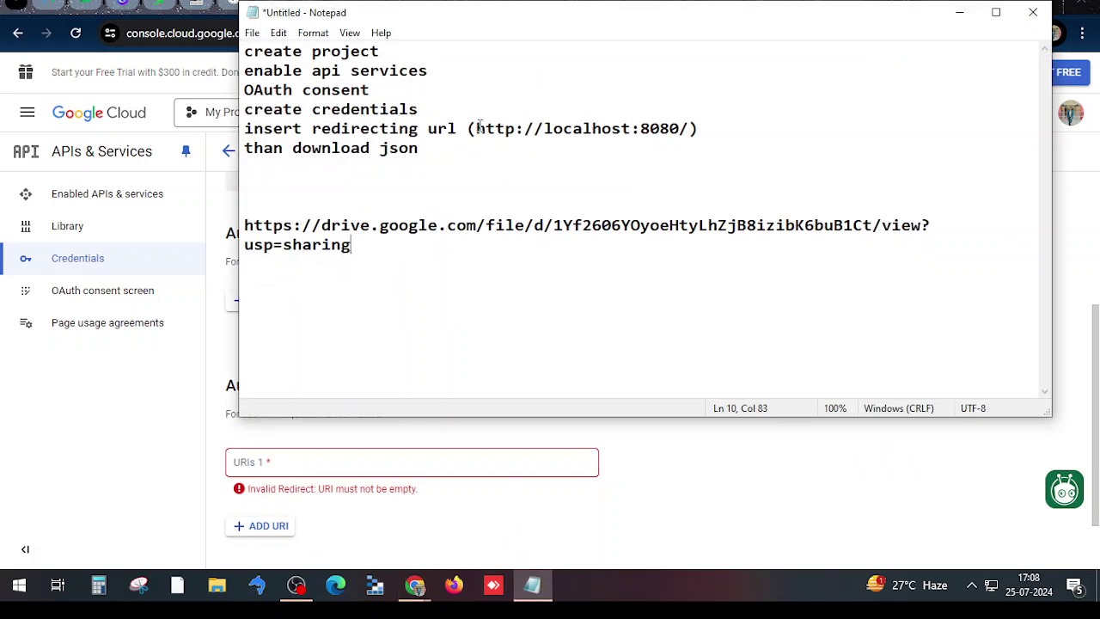
{"action": "left_click_drag", "start_coordinate": [478, 128], "coordinate": [684, 127]}
{"action": "key", "text": "ctrl+c"}
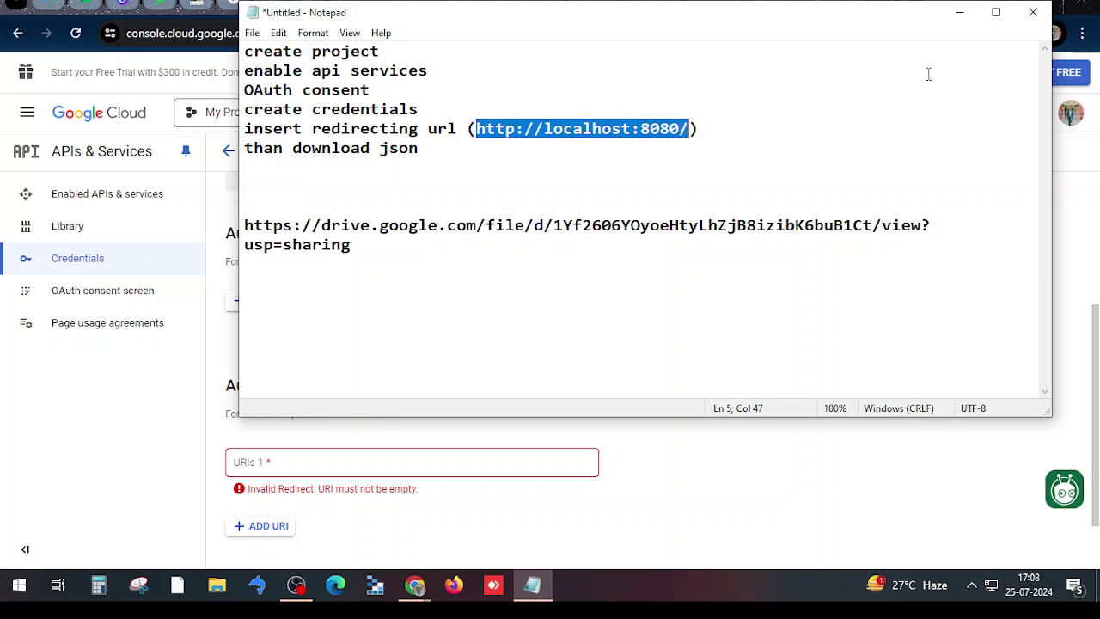
{"action": "left_click", "coordinate": [959, 12]}
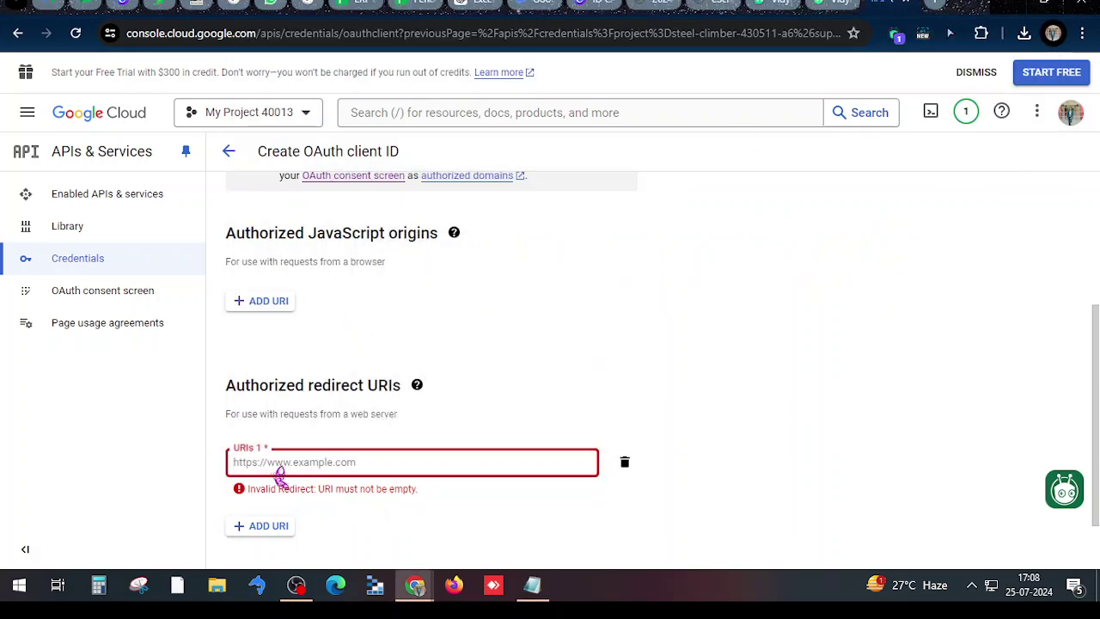
{"action": "key", "text": "ctrl+v"}
{"action": "scroll", "coordinate": [253, 533], "scroll_direction": "down", "scroll_amount": 1}
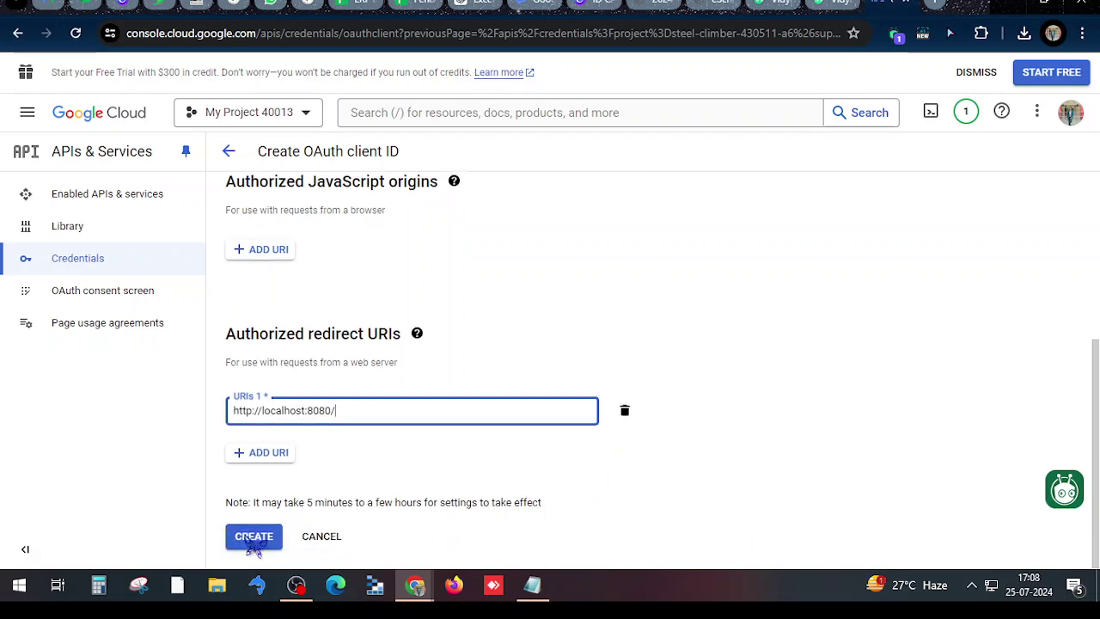
{"action": "left_click", "coordinate": [254, 536]}
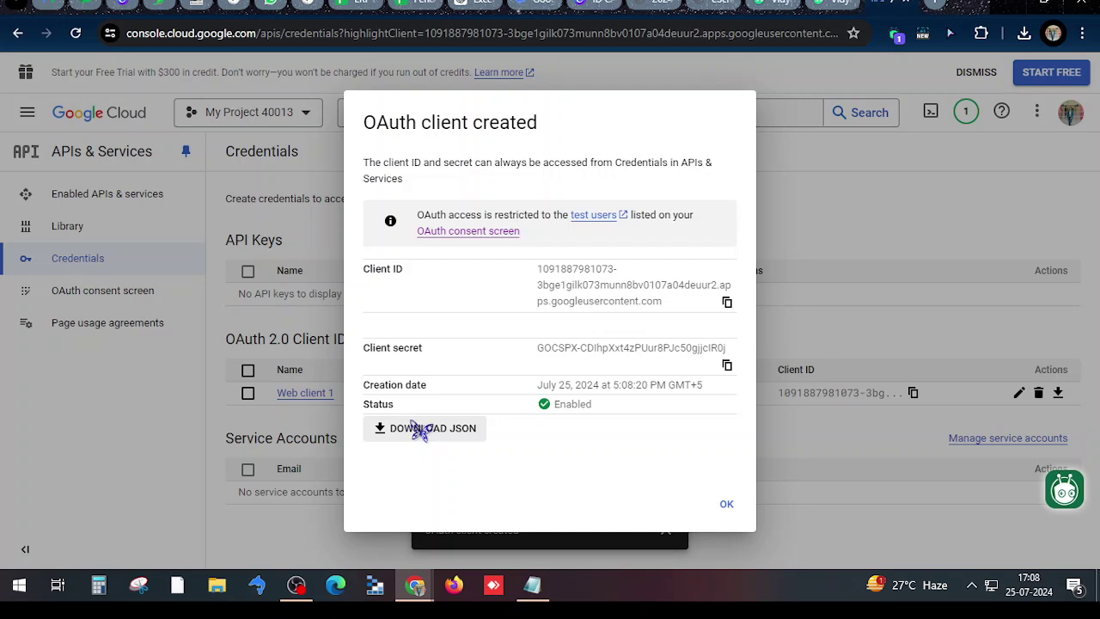
Download the client credentials JSON, dismiss the confirmation, and open a new browser tab
{"action": "left_click", "coordinate": [394, 430]}
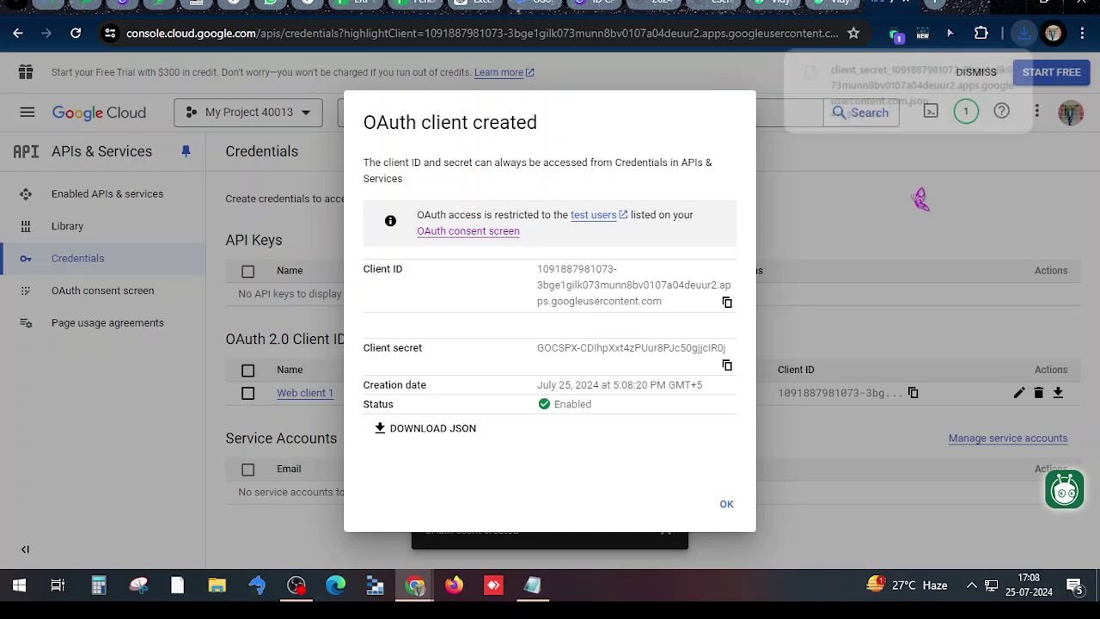
{"action": "left_click", "coordinate": [920, 199]}
{"action": "left_click", "coordinate": [937, 4]}
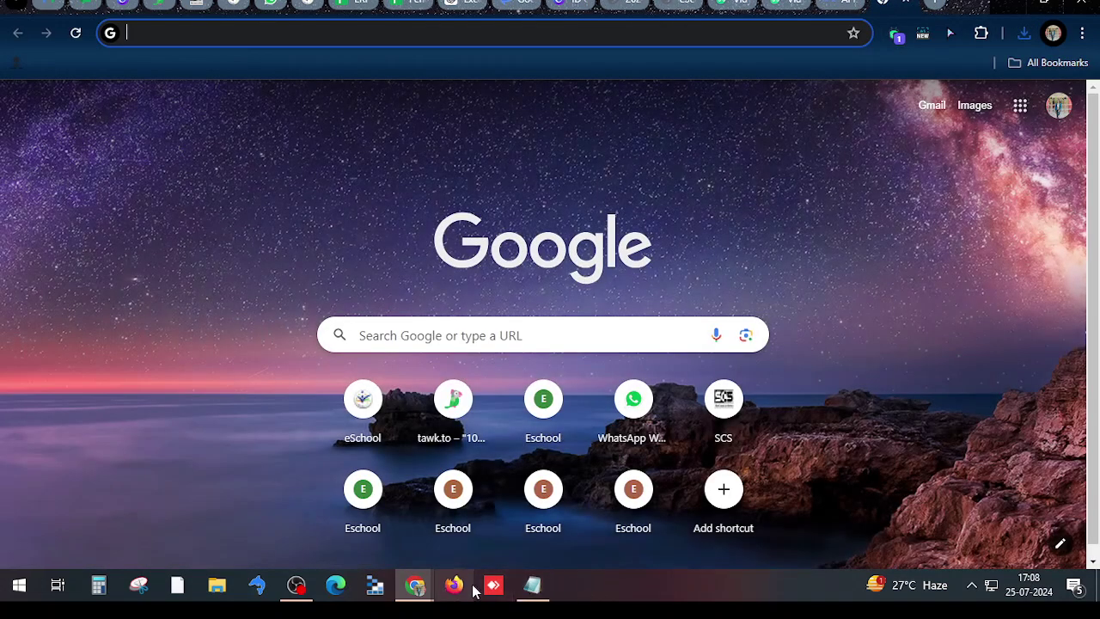
Open the Google Drive link from the notes and download Google Photos.exe despite the virus-scan warning
{"action": "left_click", "coordinate": [533, 585]}
{"action": "left_click_drag", "start_coordinate": [366, 253], "coordinate": [243, 225]}
{"action": "key", "text": "ctrl+c"}
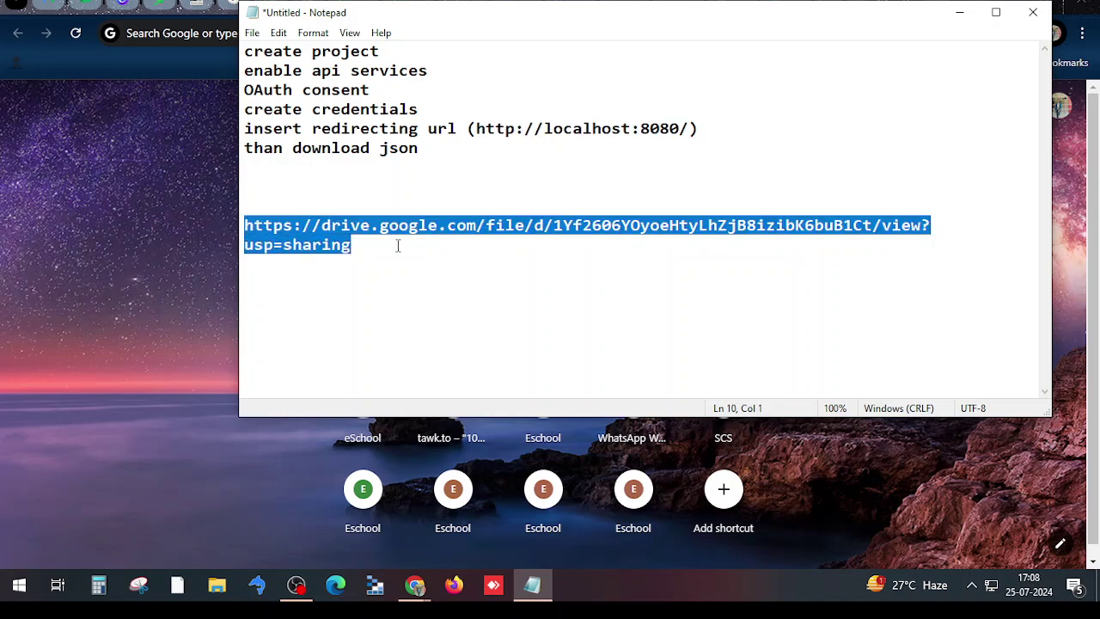
{"action": "left_click", "coordinate": [960, 12]}
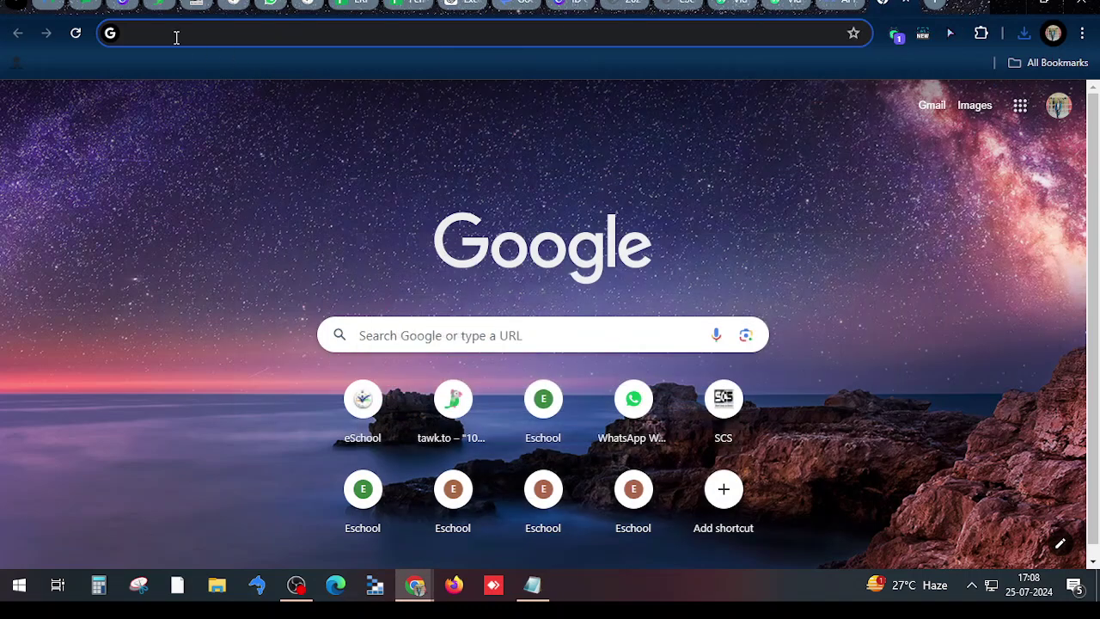
{"action": "key", "text": "ctrl+v"}
{"action": "key", "text": "Return"}
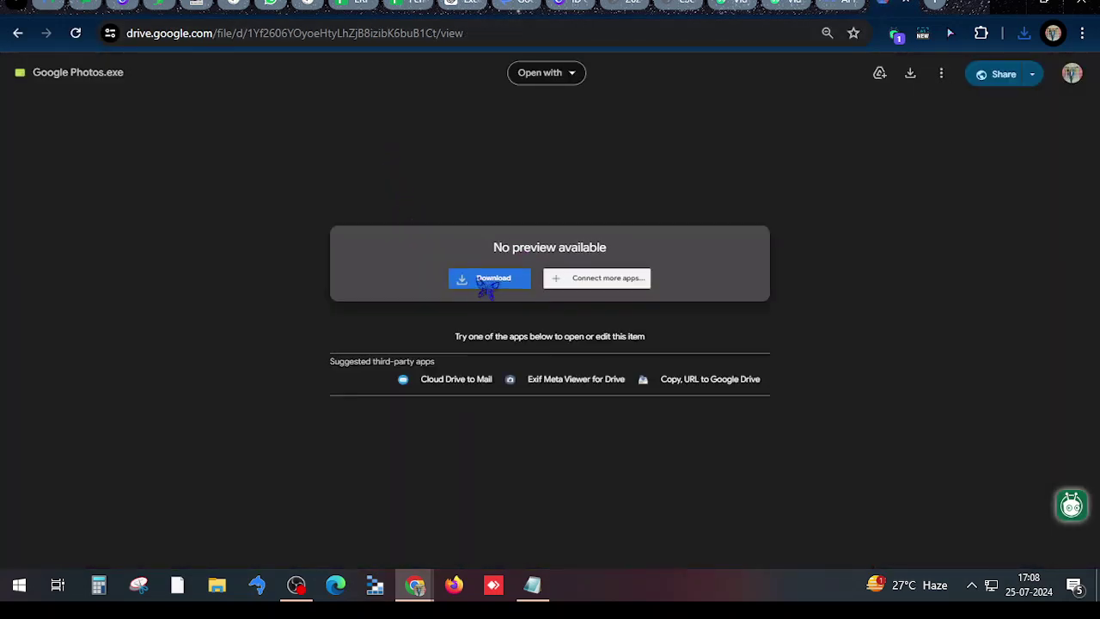
{"action": "left_click", "coordinate": [482, 278]}
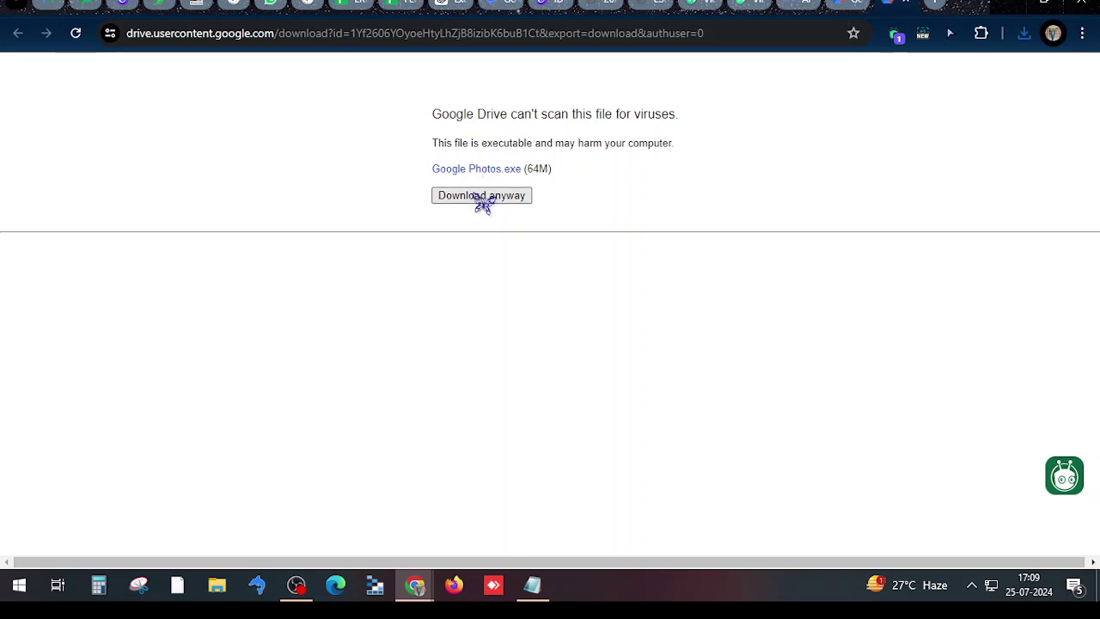
{"action": "left_click", "coordinate": [478, 196]}
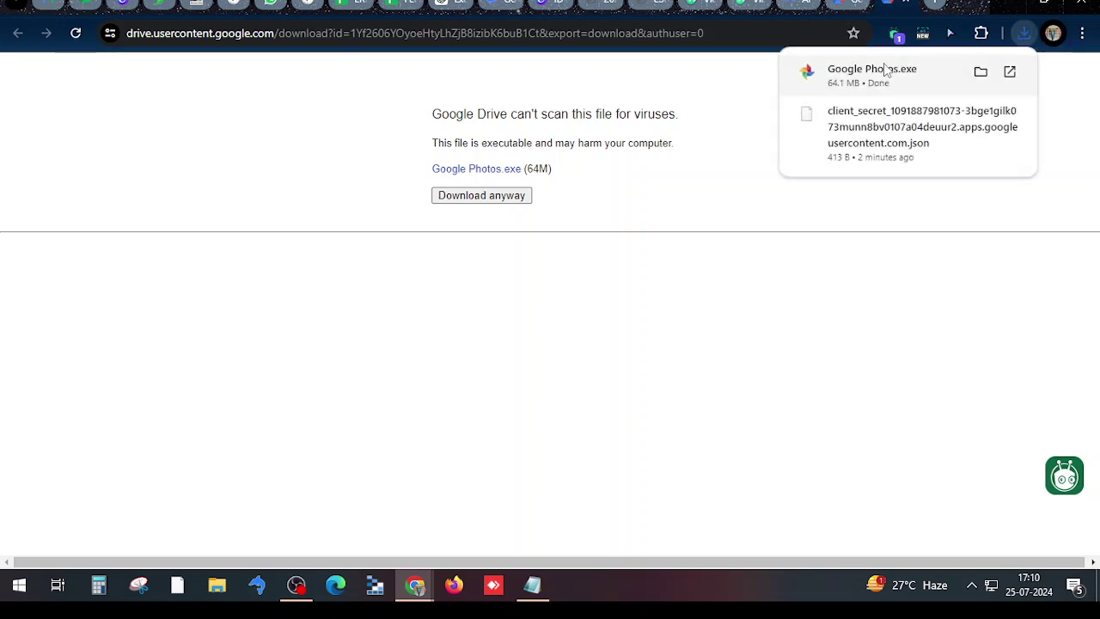
Launch the Google Photos installer from Downloads, running it past the SmartScreen warning
{"action": "left_click", "coordinate": [216, 587]}
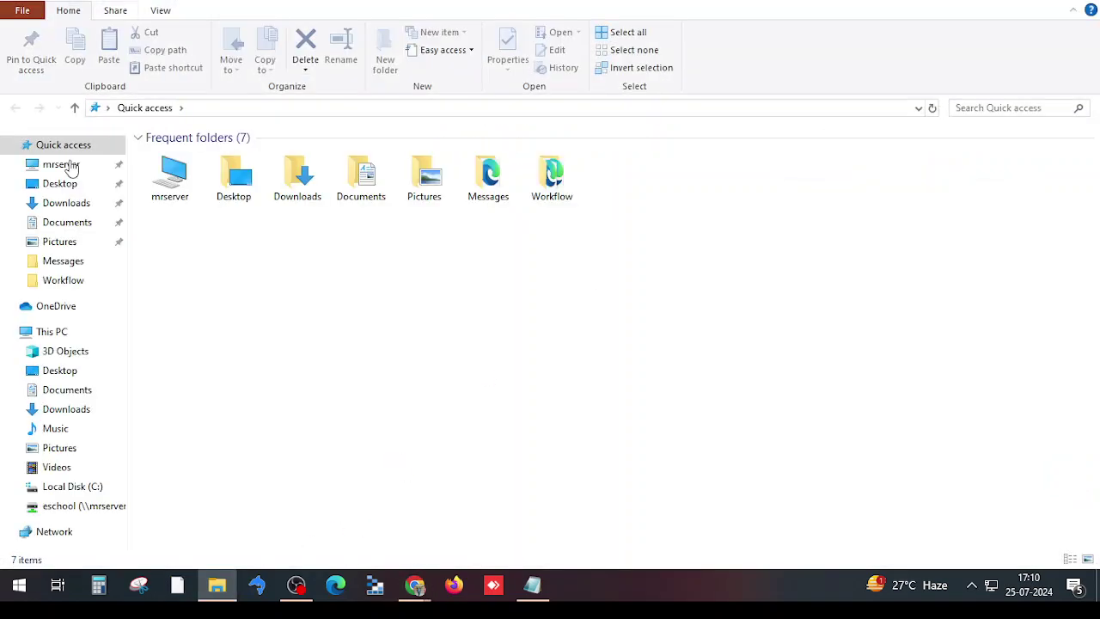
{"action": "left_click", "coordinate": [81, 204]}
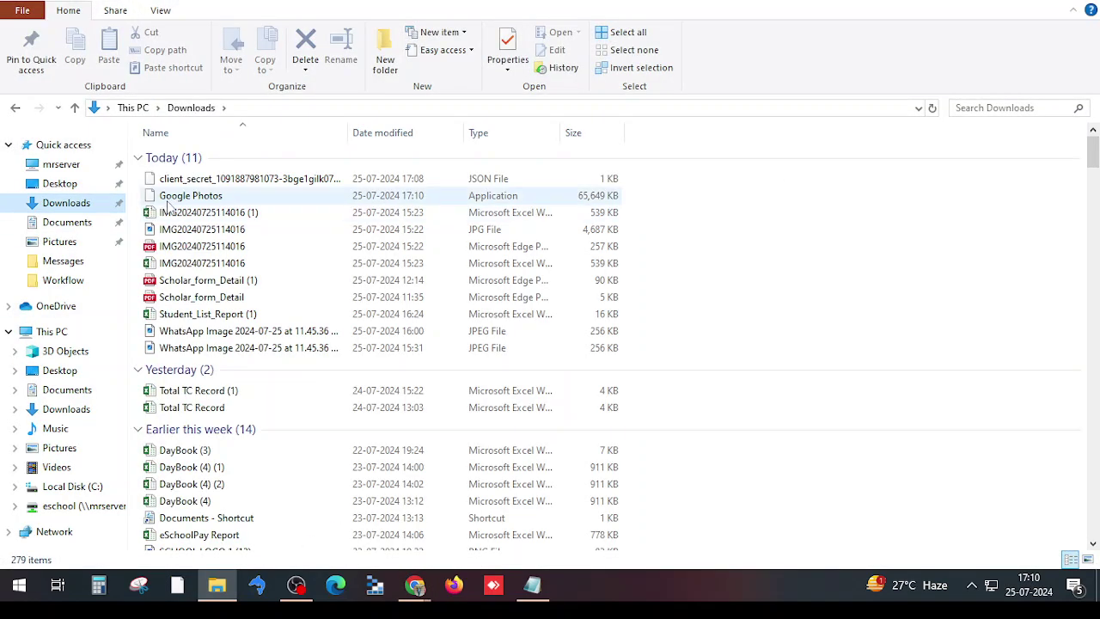
{"action": "left_click", "coordinate": [234, 198]}
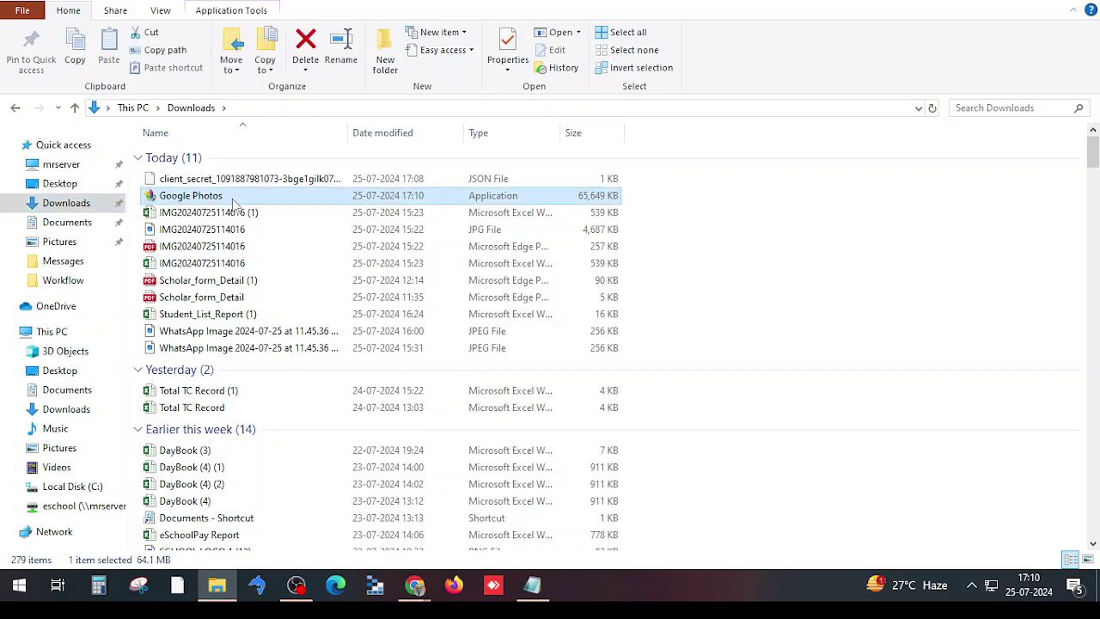
{"action": "double_click", "coordinate": [234, 202]}
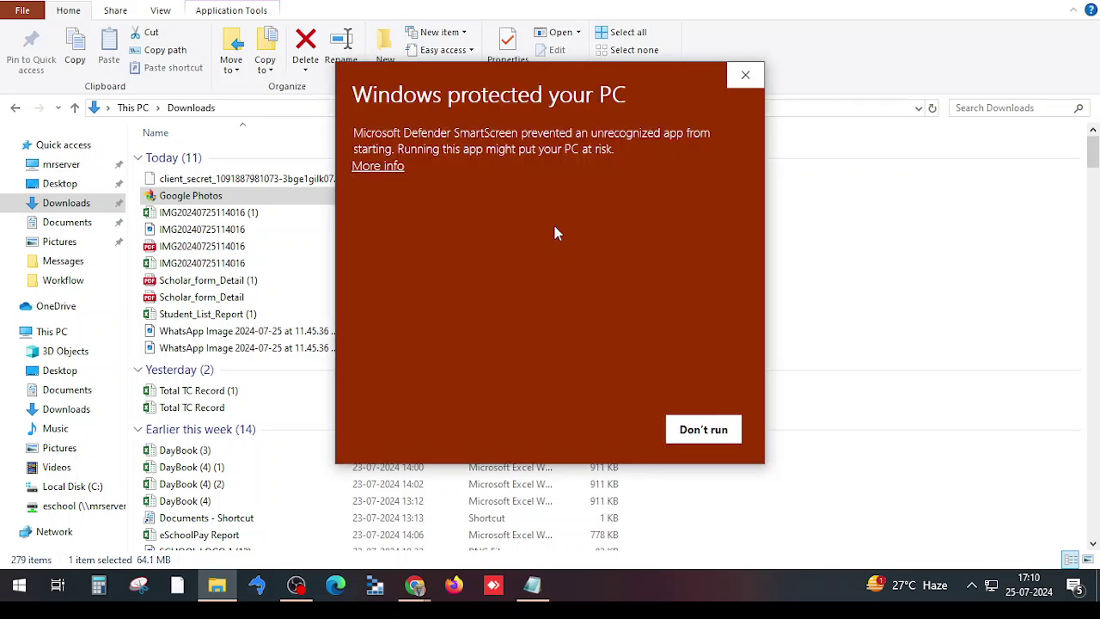
{"action": "left_click", "coordinate": [367, 168]}
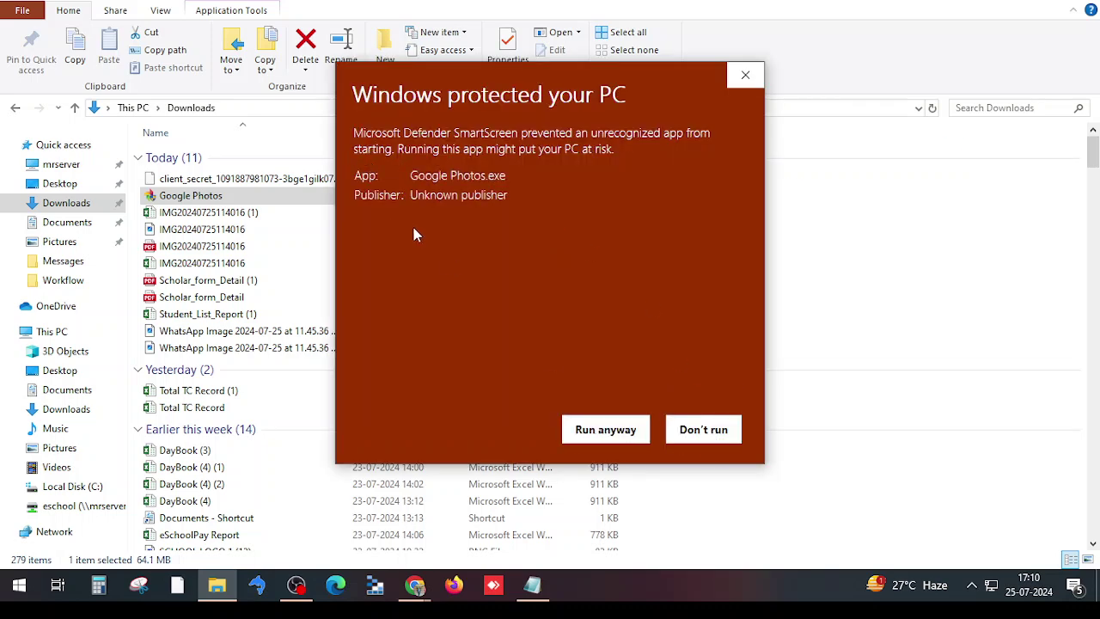
{"action": "left_click", "coordinate": [621, 431]}
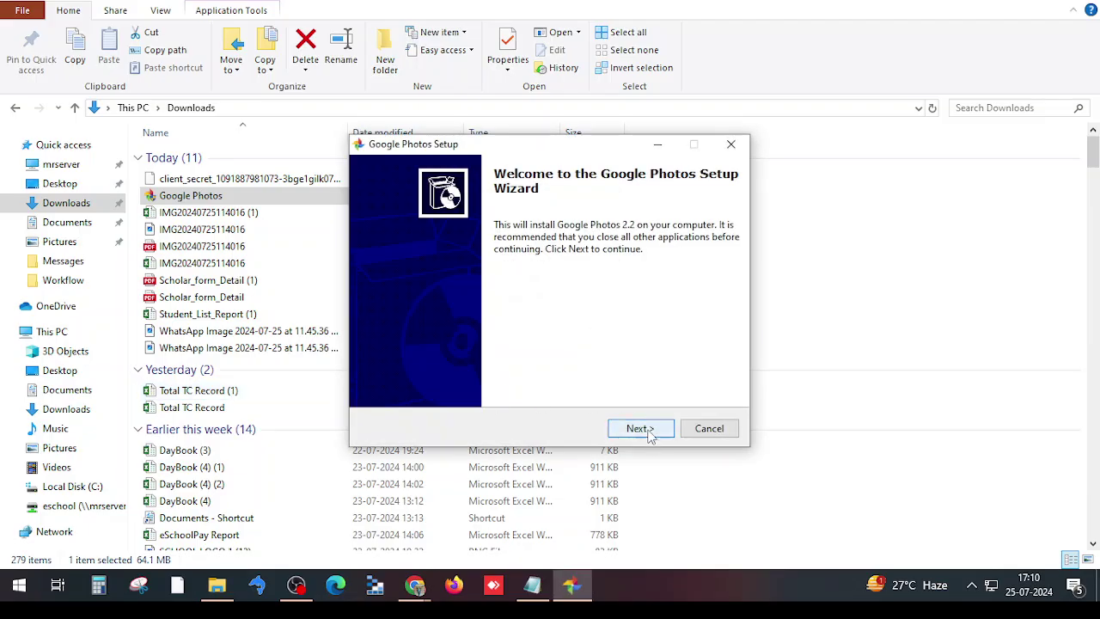
Install Google Photos 2.2 with default folder, desktop icon and start menu folder, then finish
{"action": "left_click", "coordinate": [649, 432]}
{"action": "left_click", "coordinate": [649, 431]}
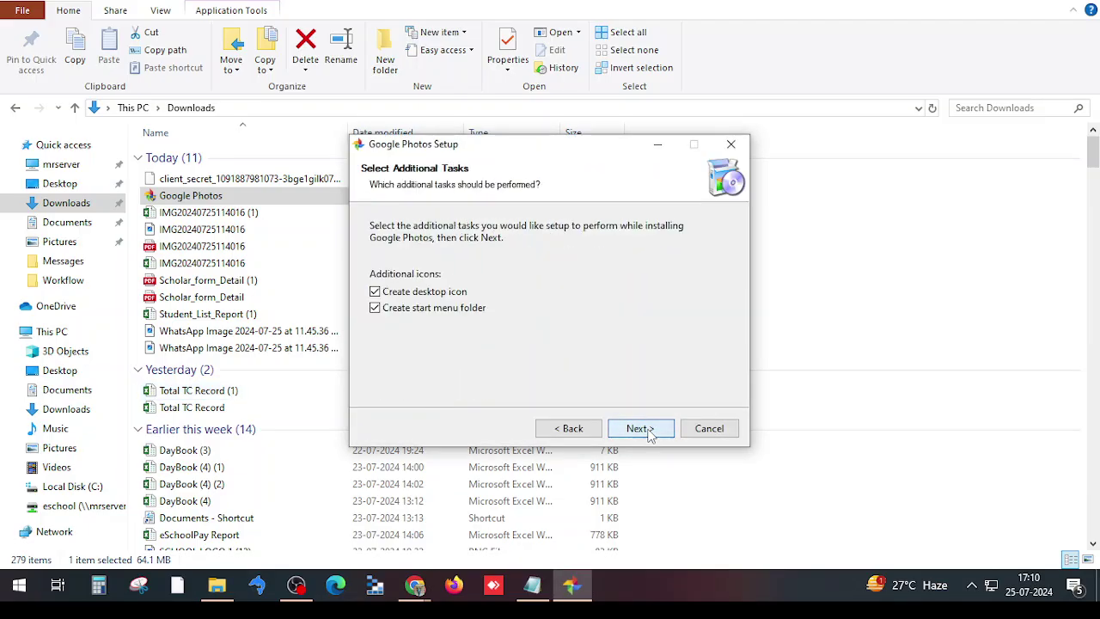
{"action": "left_click", "coordinate": [639, 429]}
{"action": "left_click", "coordinate": [639, 428]}
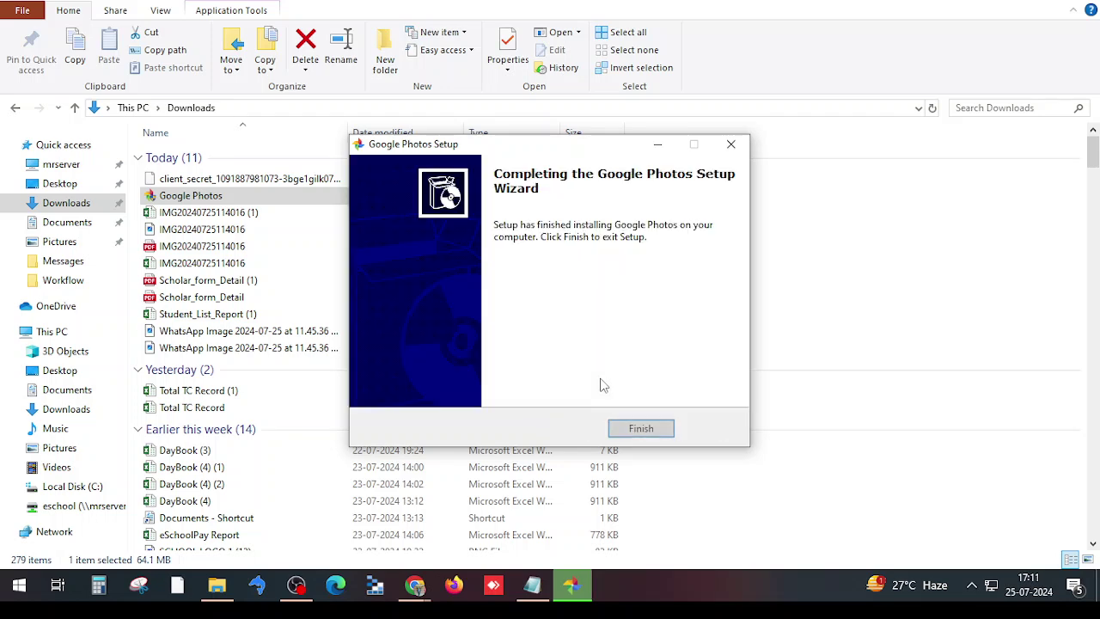
{"action": "left_click", "coordinate": [634, 430]}
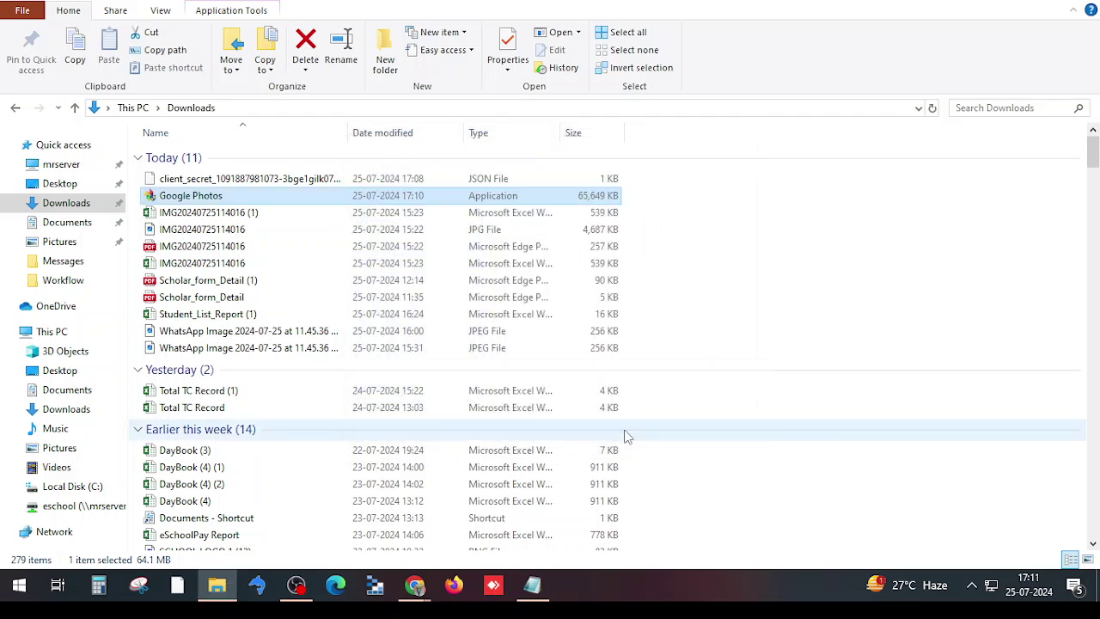
{"action": "left_click", "coordinate": [1010, 3]}
Minimize Chrome, Explorer and OBS, cancel the Vidyard share prompt, and launch the GooglePhotos desktop shortcut
{"action": "left_click", "coordinate": [1010, 3]}
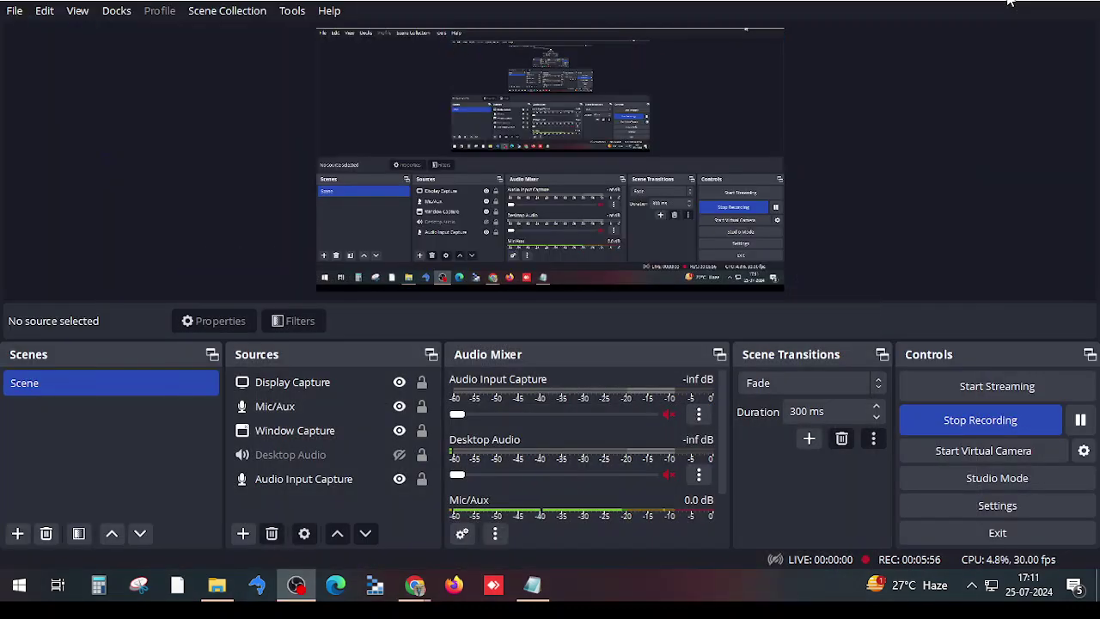
{"action": "left_click", "coordinate": [1010, 2]}
{"action": "left_click", "coordinate": [1010, 3]}
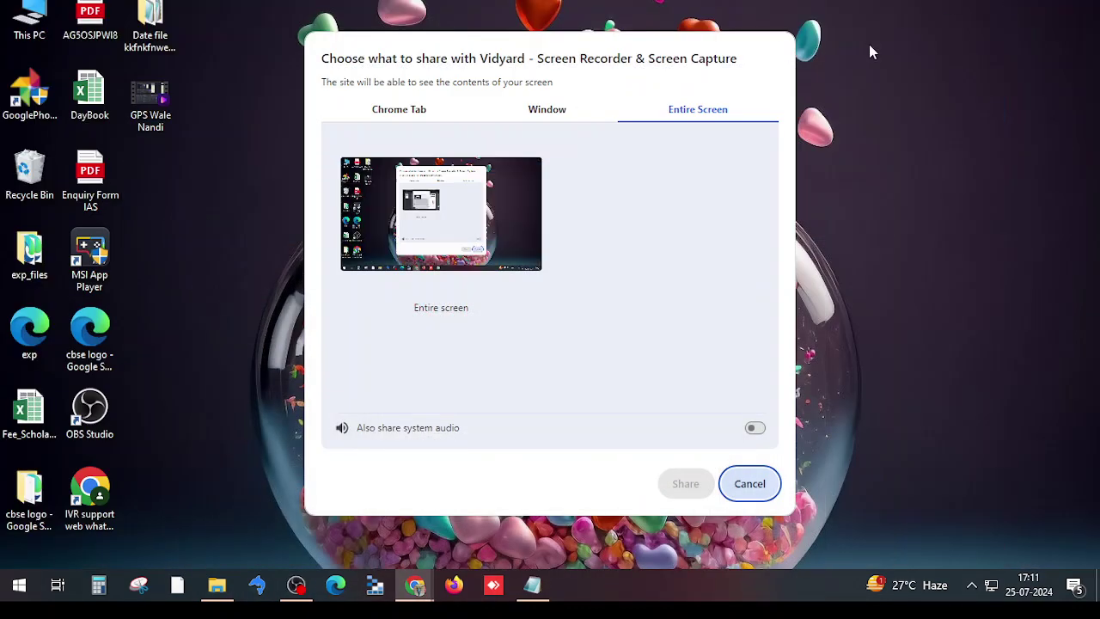
{"action": "left_click", "coordinate": [744, 487]}
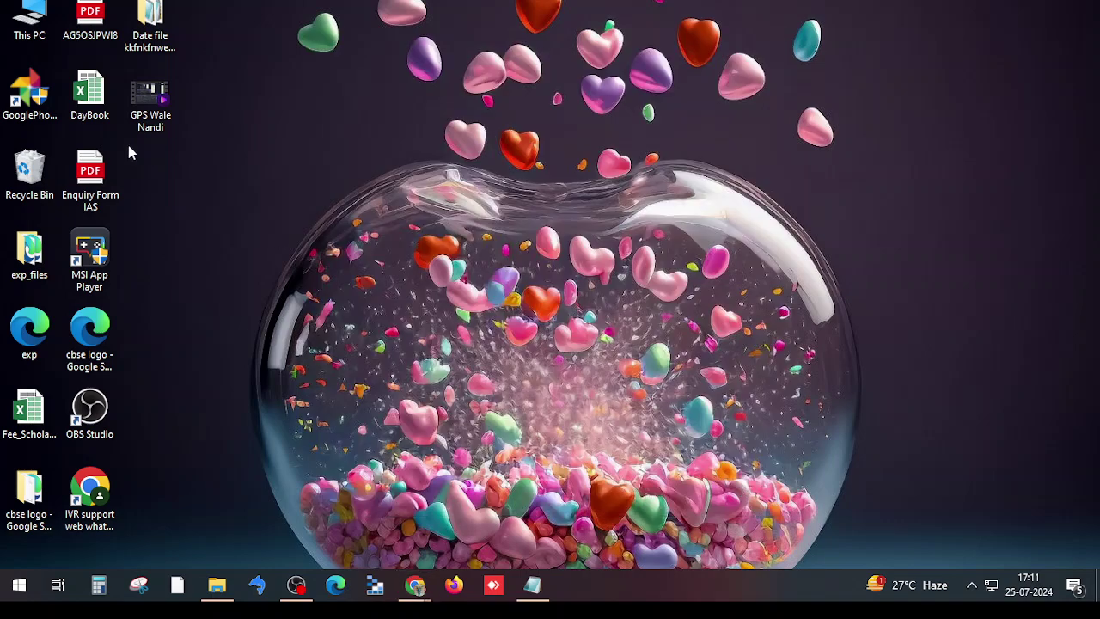
{"action": "left_click", "coordinate": [32, 103]}
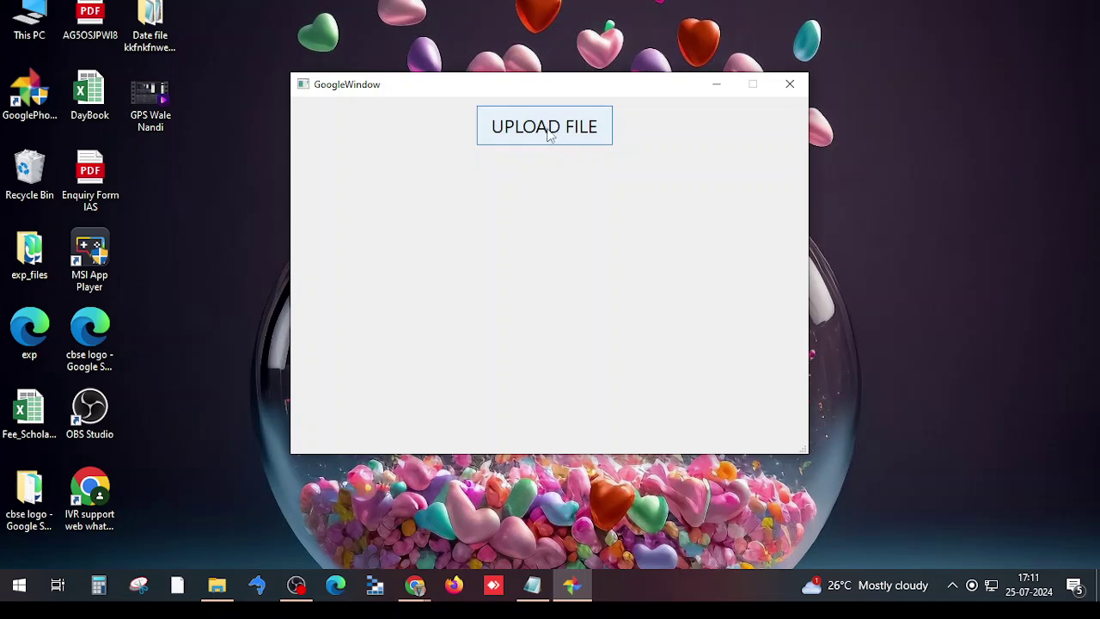
Upload the client_secret JSON from Downloads into Google Photos and process it
{"action": "left_click", "coordinate": [549, 132]}
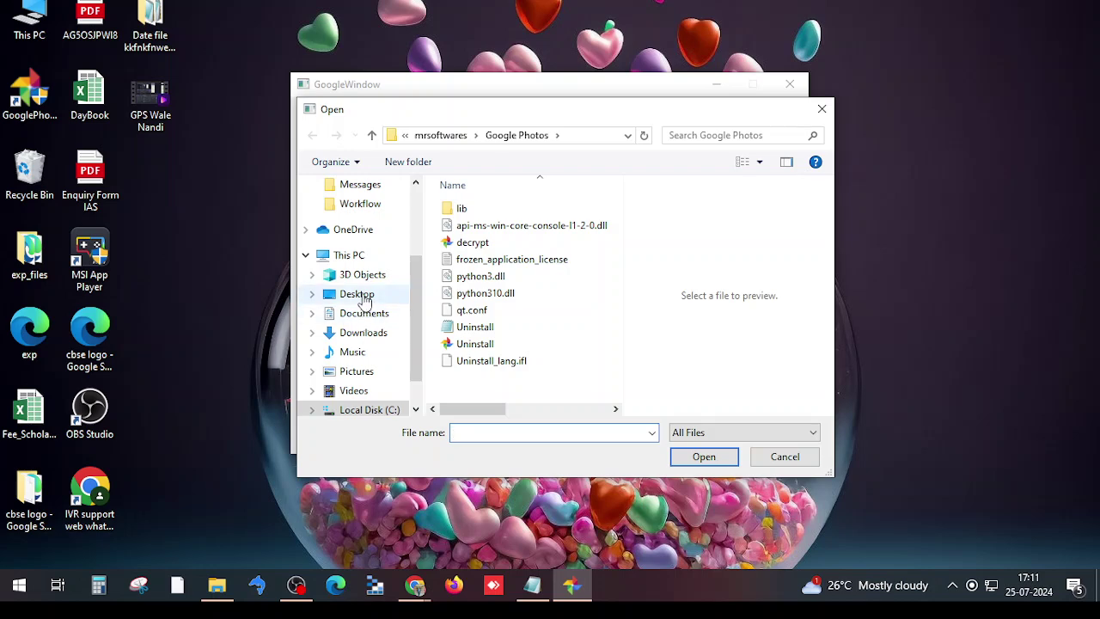
{"action": "left_click", "coordinate": [365, 341]}
{"action": "left_click", "coordinate": [578, 258]}
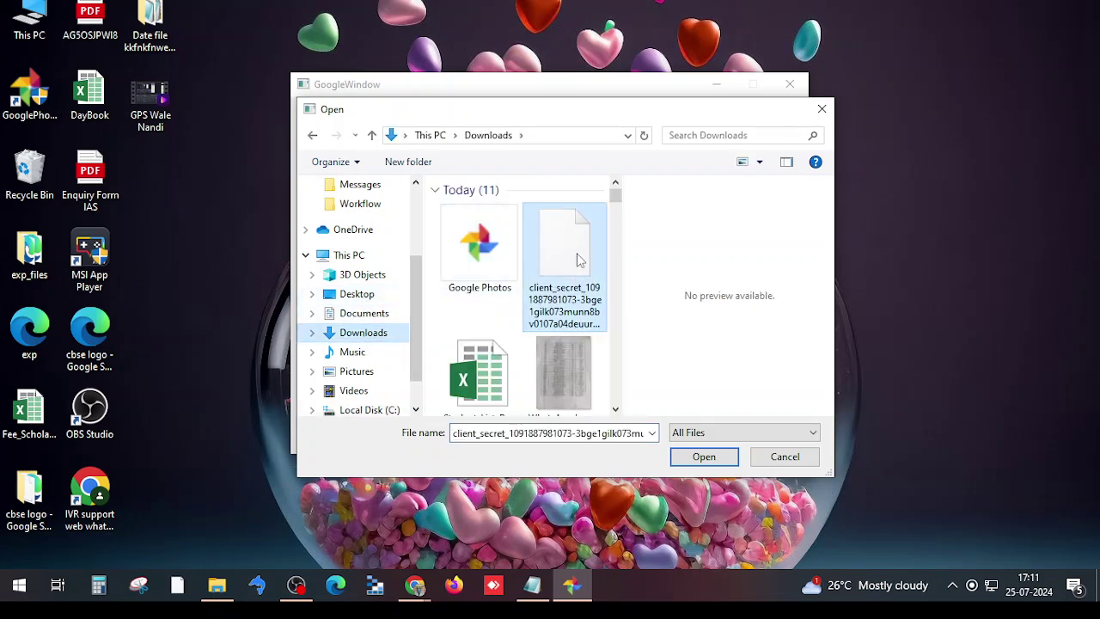
{"action": "left_click", "coordinate": [704, 456]}
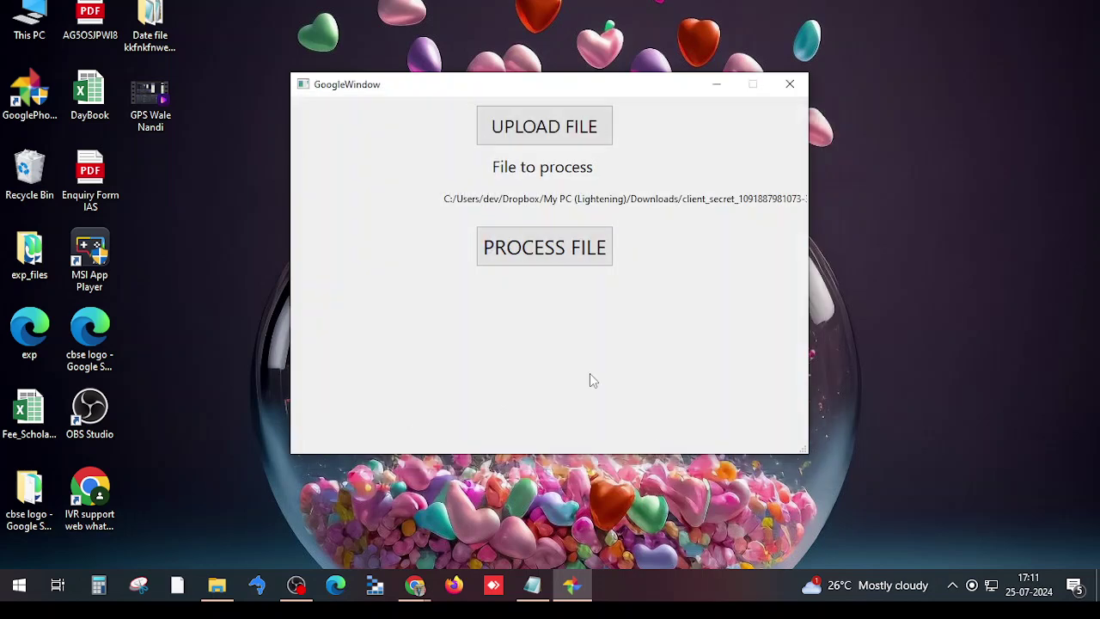
{"action": "left_click", "coordinate": [516, 249]}
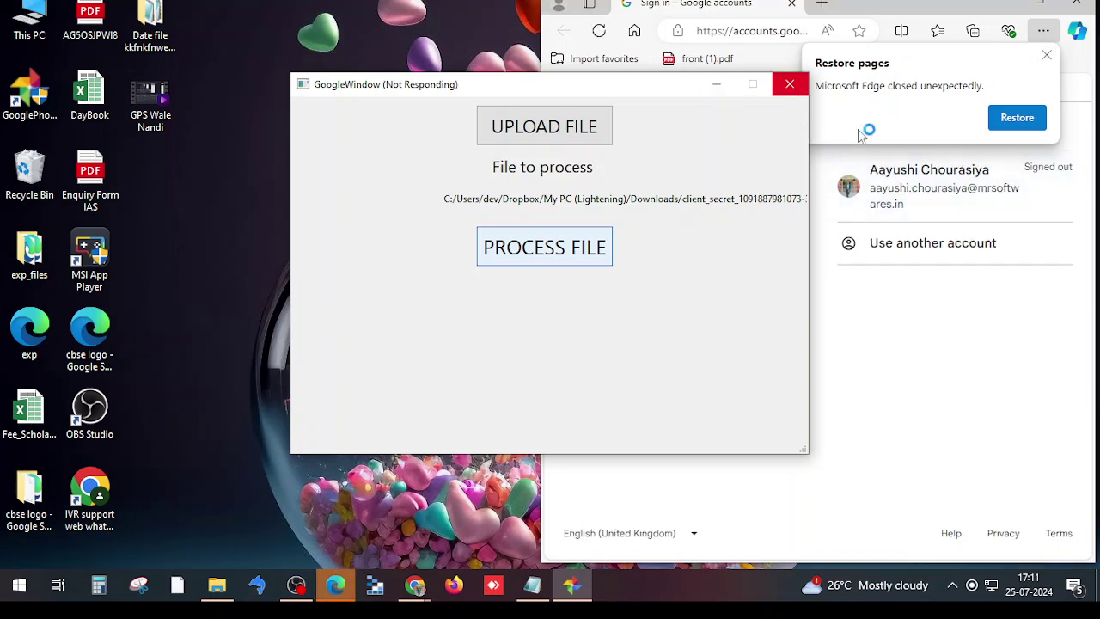
Sign in to the Google account in Edge with its password and allow 'testing' access to Google Photos
{"action": "left_click", "coordinate": [717, 87]}
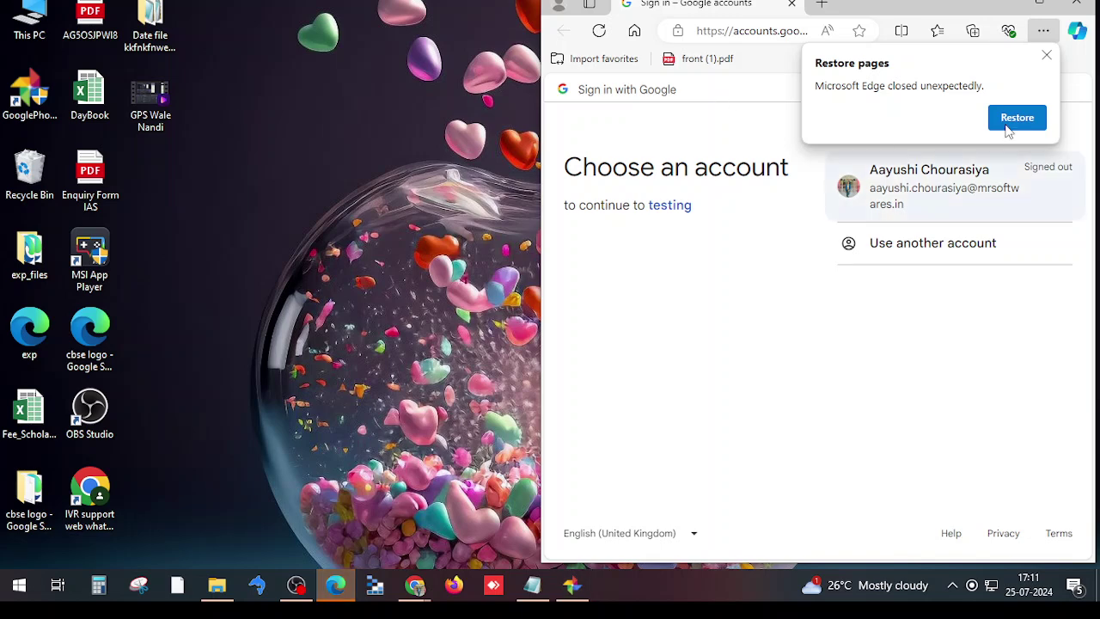
{"action": "left_click", "coordinate": [957, 196]}
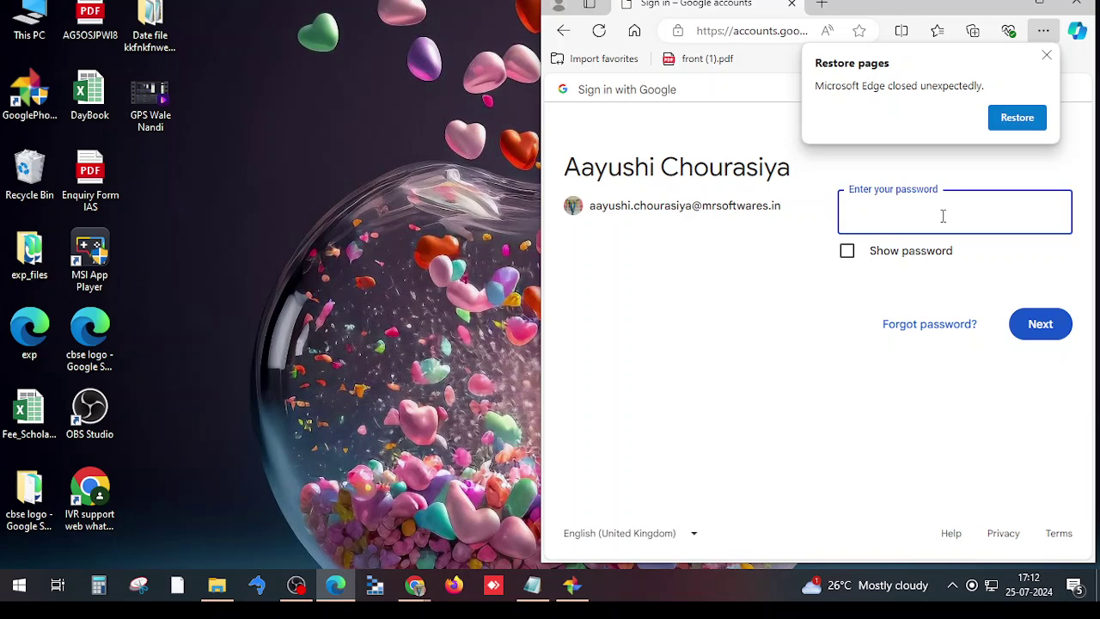
{"action": "type", "text": "••••"}
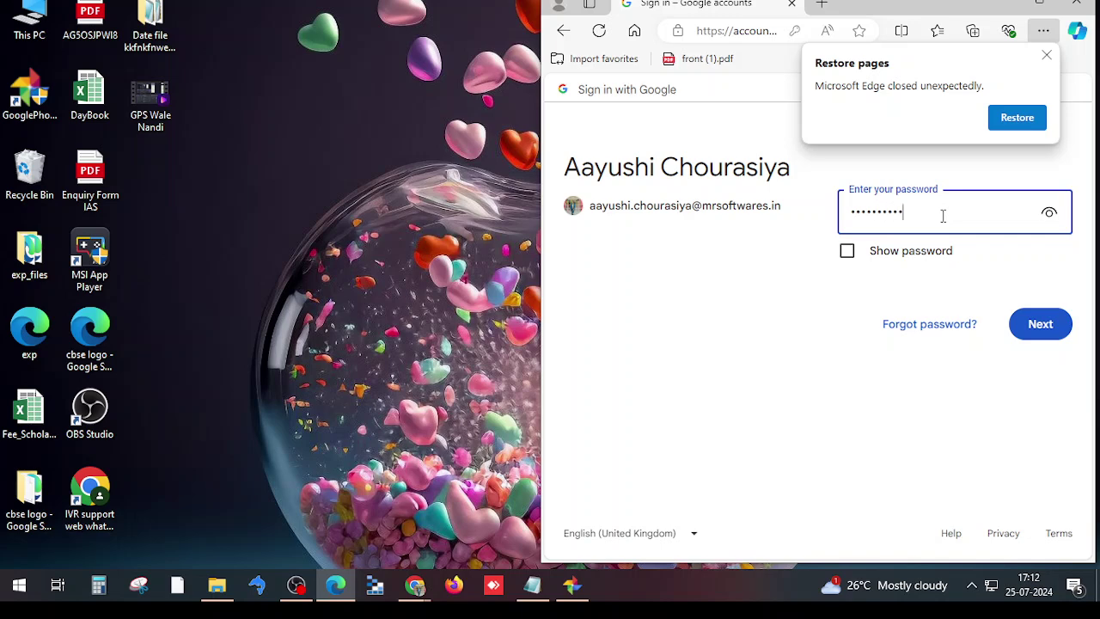
{"action": "key", "text": "BackSpace"}
{"action": "key", "text": "BackSpace"}
{"action": "type", "text": "•"}
{"action": "left_click", "coordinate": [1040, 324]}
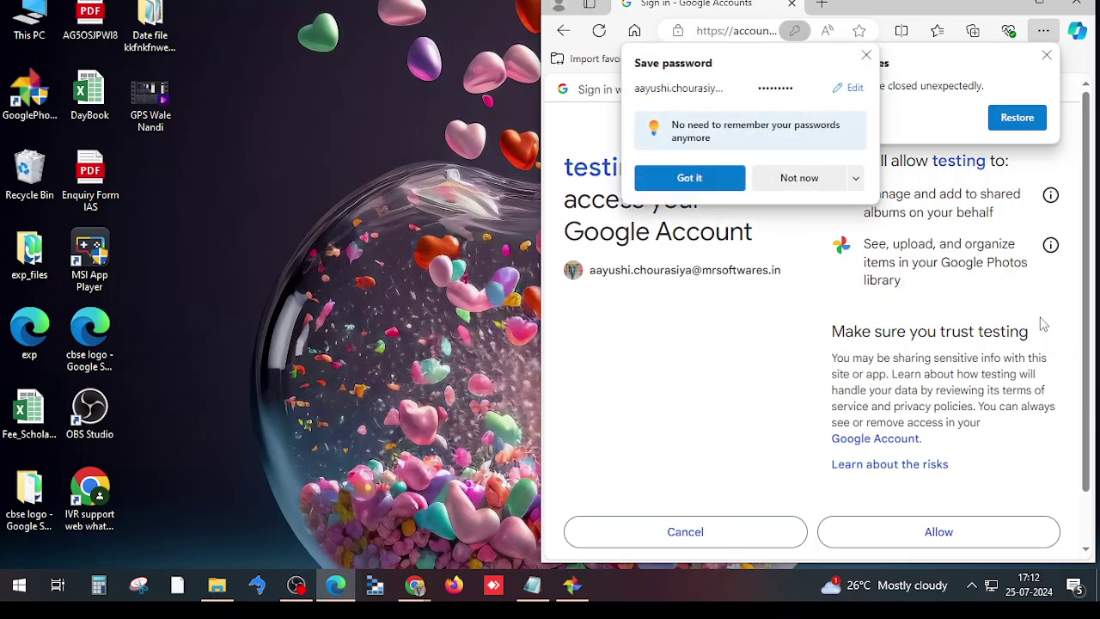
{"action": "left_click", "coordinate": [891, 536]}
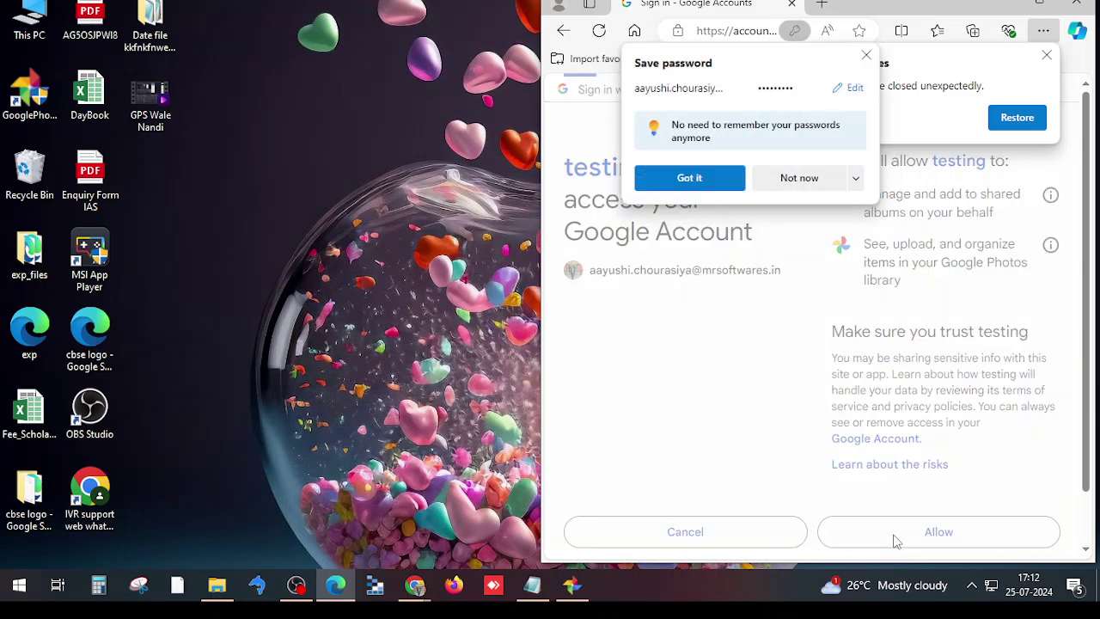
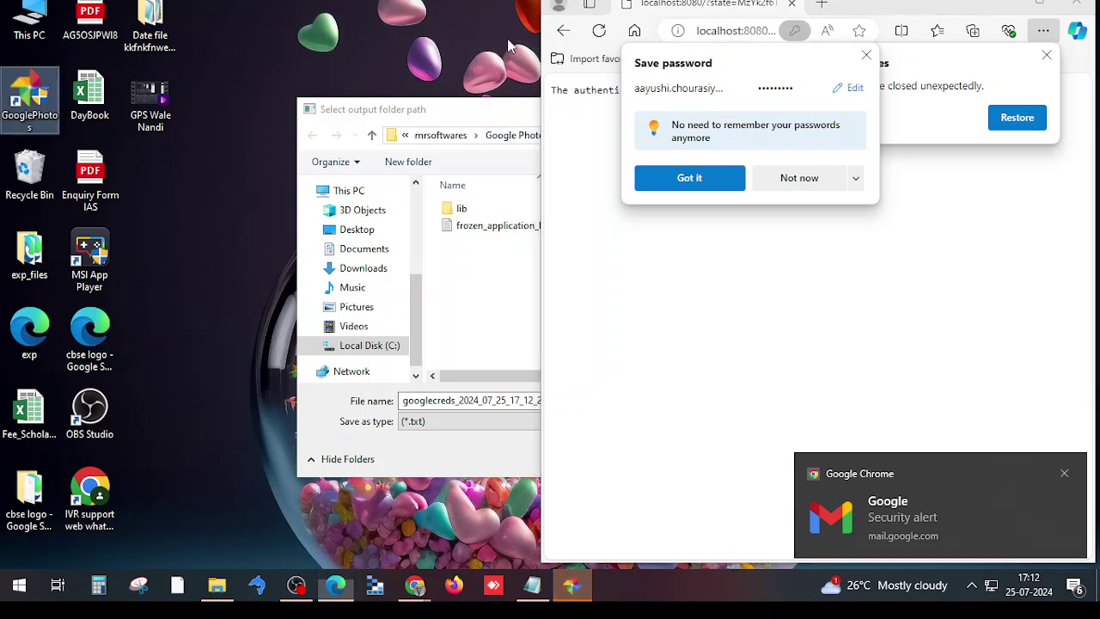
Dismiss Edge's save-password and restore-pages prompts and close the browser
{"action": "left_click", "coordinate": [865, 55]}
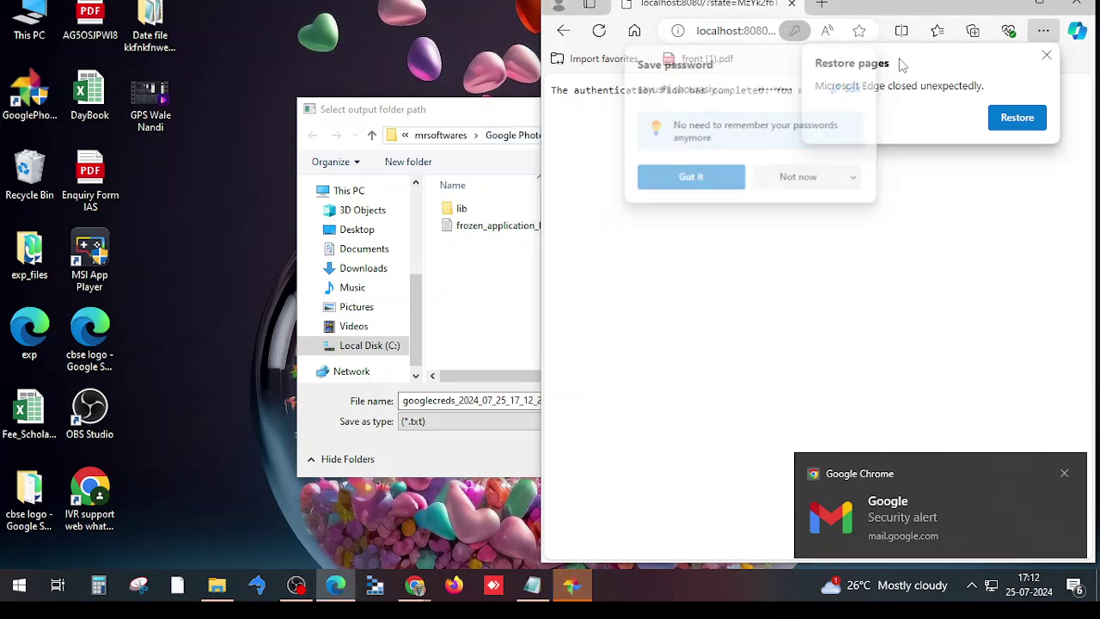
{"action": "left_click", "coordinate": [1047, 55]}
{"action": "key", "text": "alt+F4"}
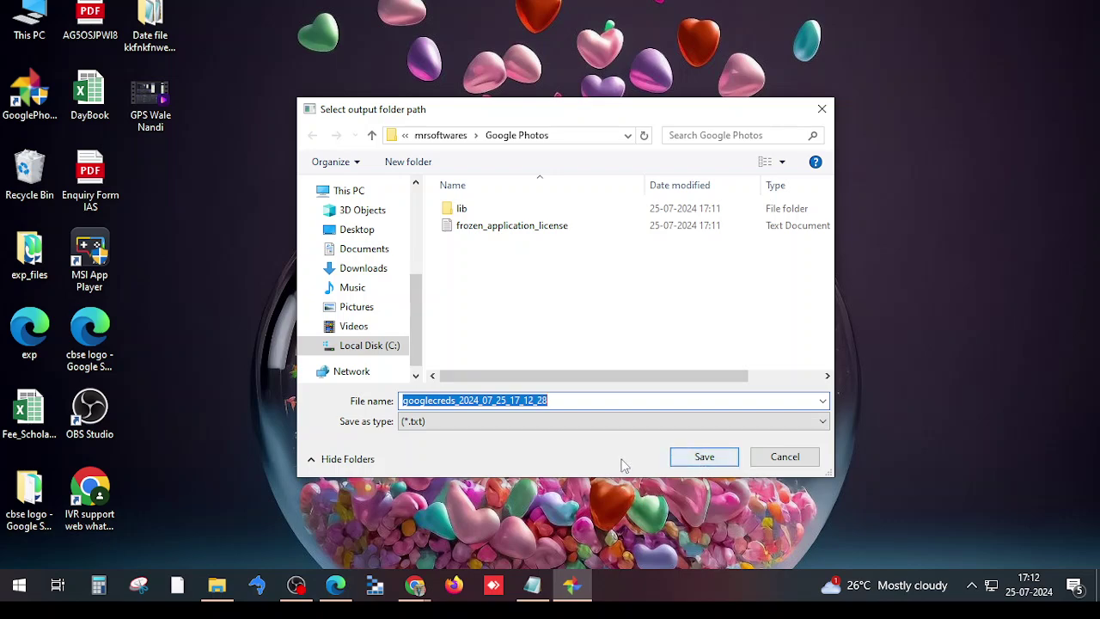
Save googlecreds_2024_07_25_17_12_28, view it in Notepad, then minimize Notepad and the credential tool
{"action": "left_click", "coordinate": [679, 457]}
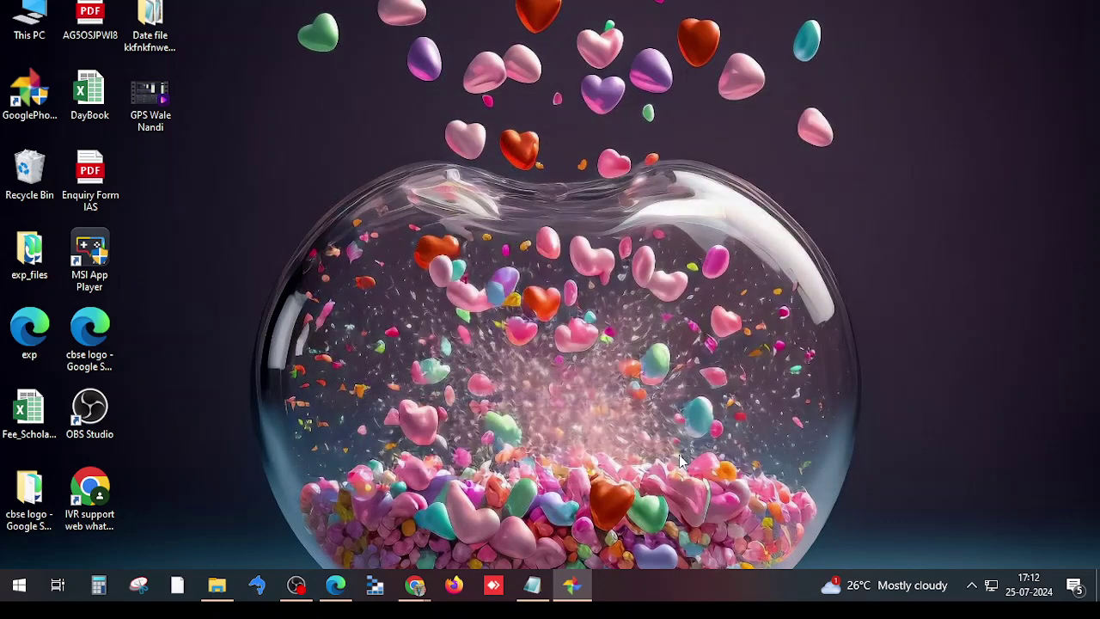
{"action": "left_click", "coordinate": [572, 587]}
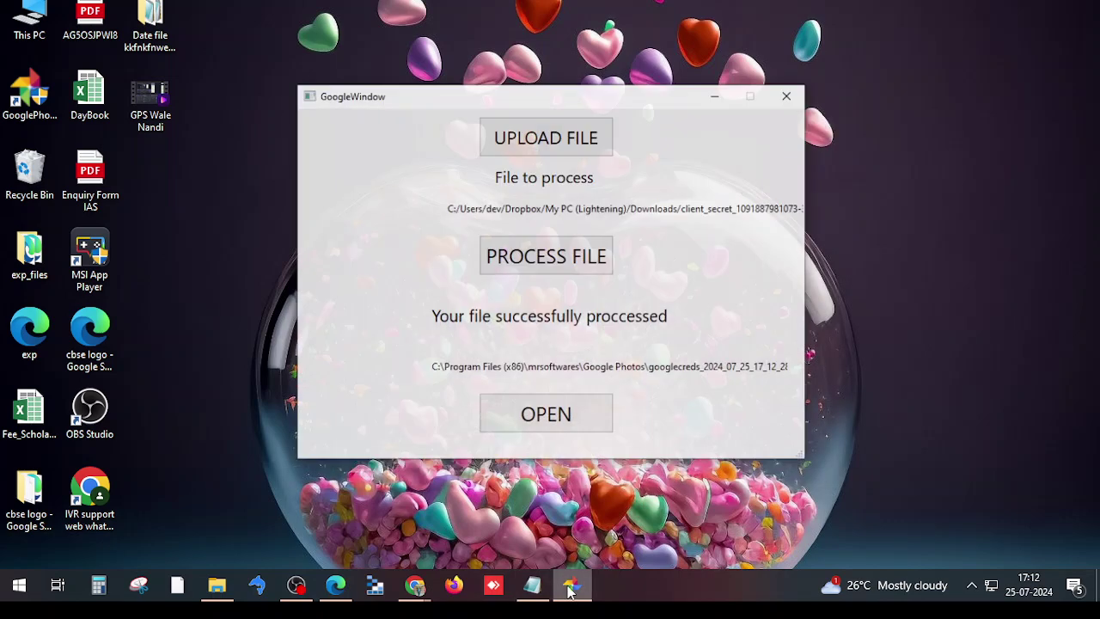
{"action": "left_click", "coordinate": [548, 410]}
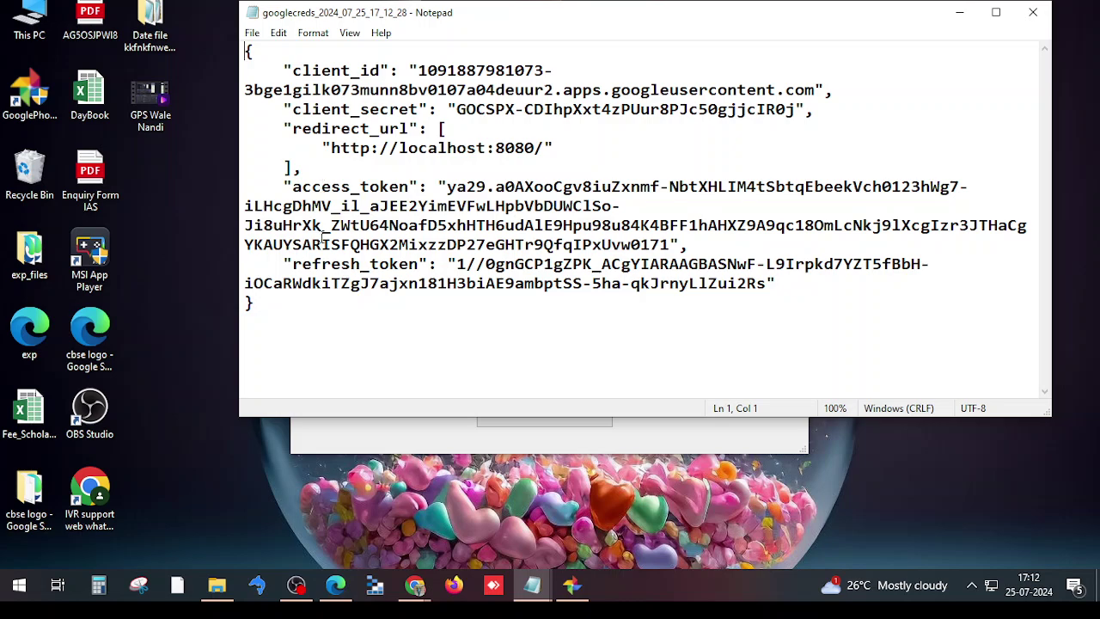
{"action": "left_click", "coordinate": [956, 19]}
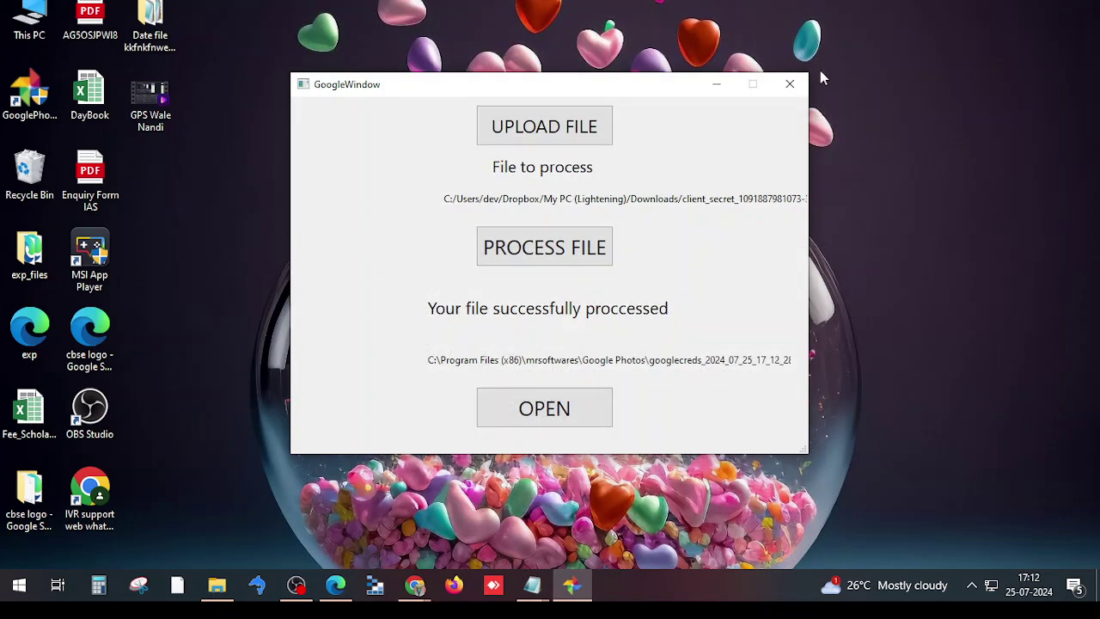
{"action": "left_click", "coordinate": [718, 87]}
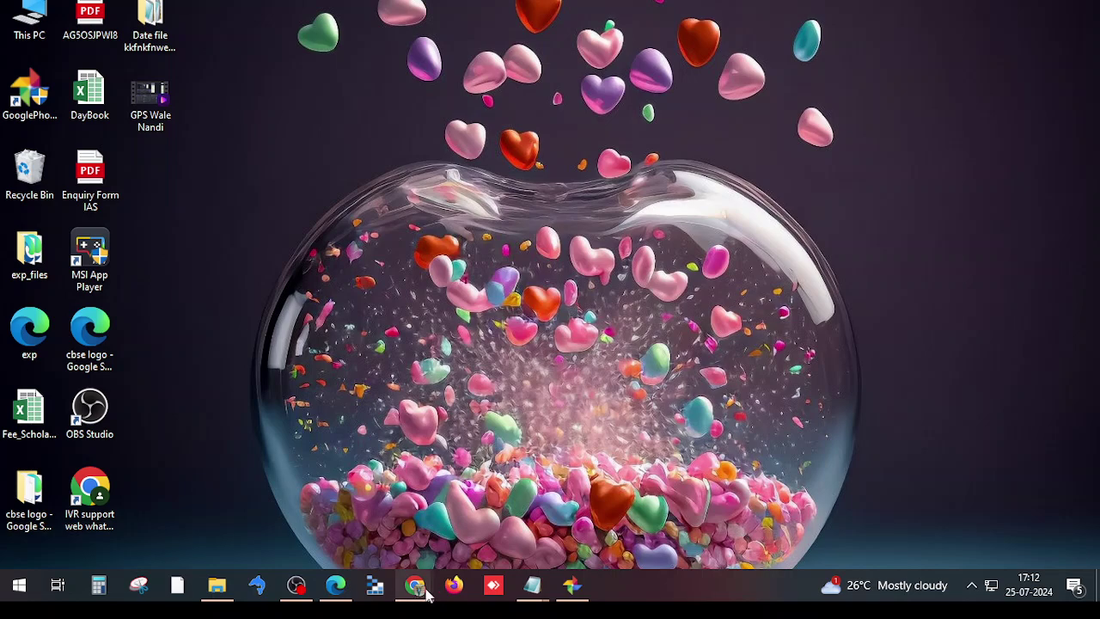
Return to Chrome's eSchool tab and browse the Master Setup menus to the Google Creds form
{"action": "mouse_move", "coordinate": [416, 595]}
{"action": "left_click", "coordinate": [328, 537]}
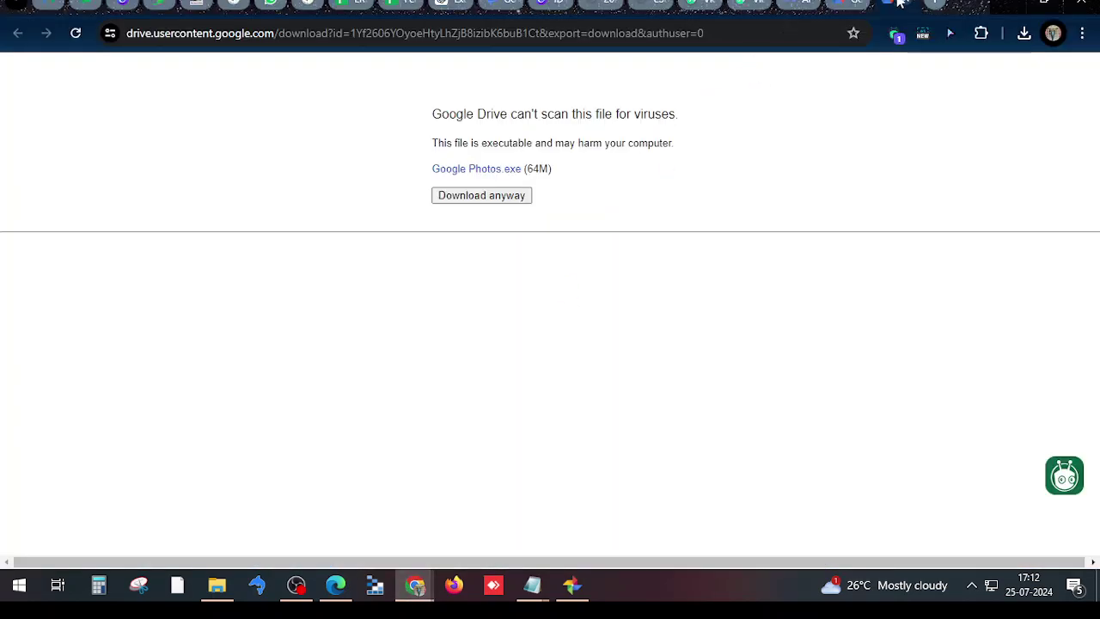
{"action": "left_click", "coordinate": [647, 3]}
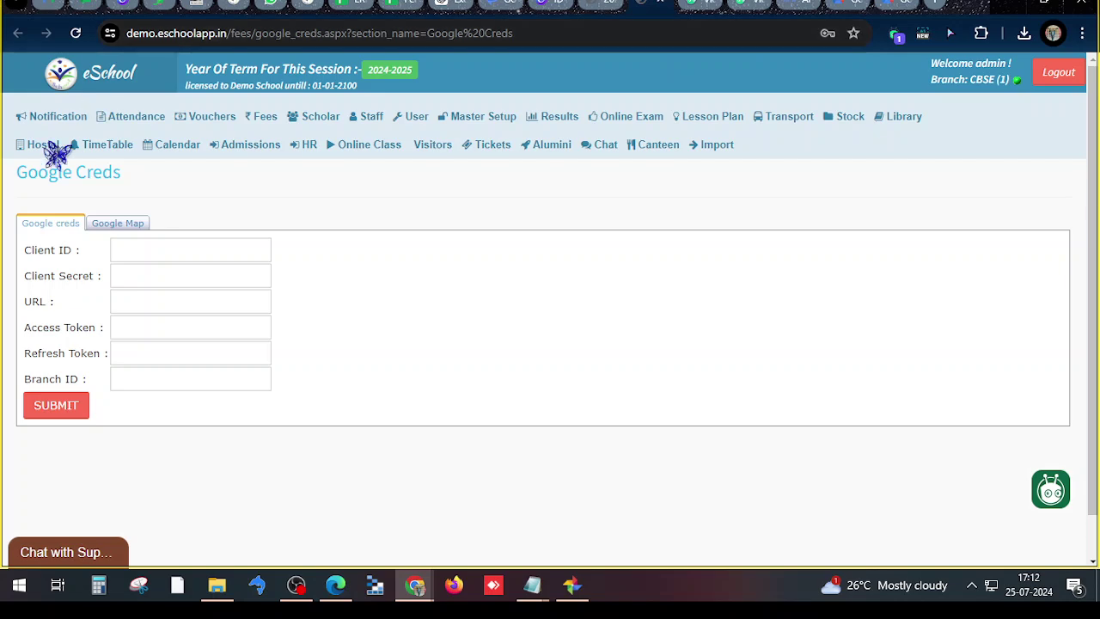
{"action": "left_click", "coordinate": [53, 116]}
{"action": "mouse_move", "coordinate": [172, 163]}
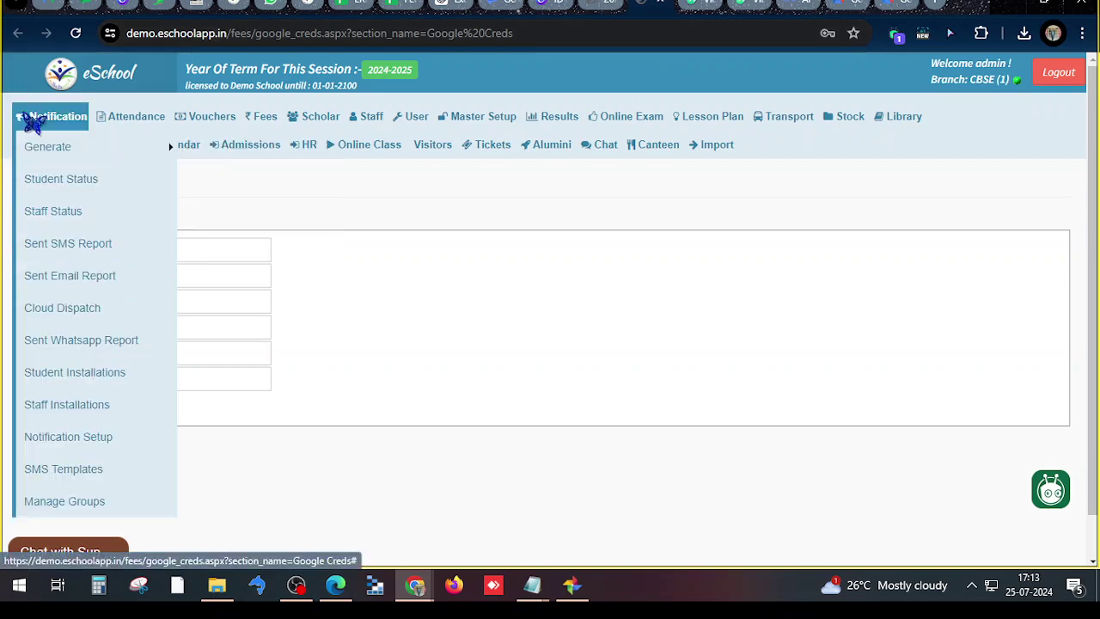
{"action": "left_click", "coordinate": [226, 120]}
{"action": "mouse_move", "coordinate": [462, 116]}
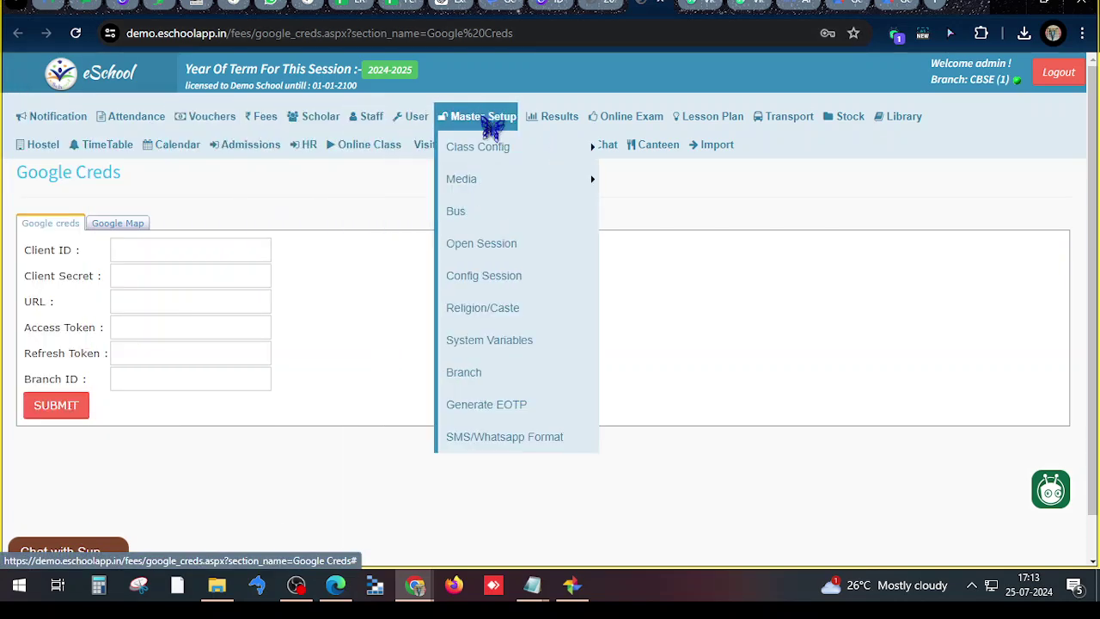
{"action": "mouse_move", "coordinate": [494, 147]}
{"action": "mouse_move", "coordinate": [491, 178]}
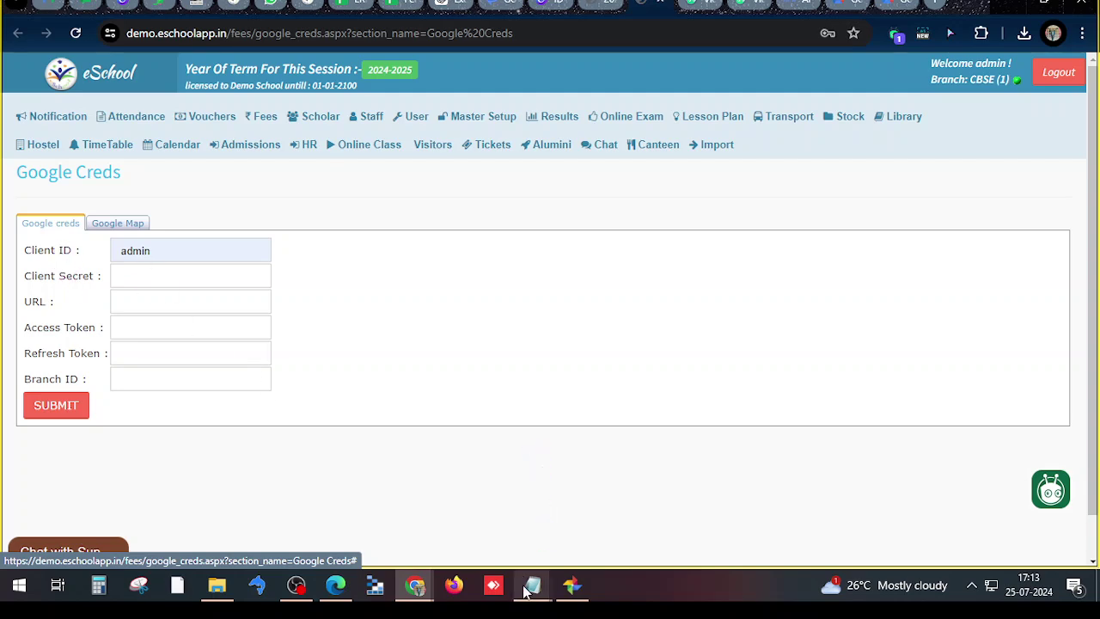
Copy client_id from the credentials file into eSchool's Client ID field, replacing the old text
{"action": "mouse_move", "coordinate": [532, 586]}
{"action": "mouse_move", "coordinate": [568, 512]}
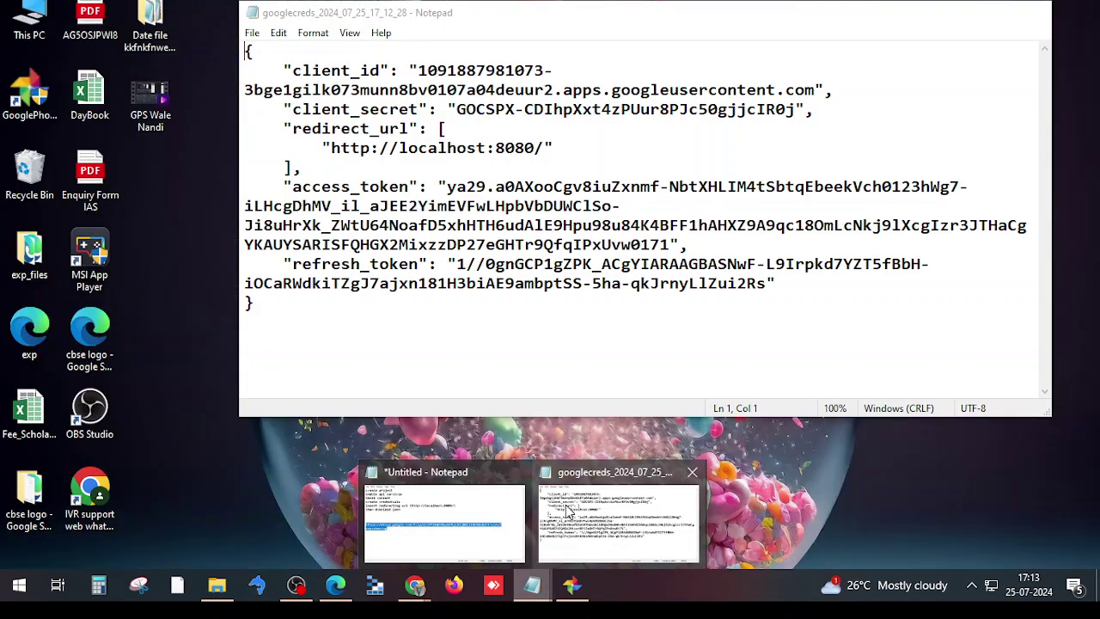
{"action": "left_click", "coordinate": [567, 511]}
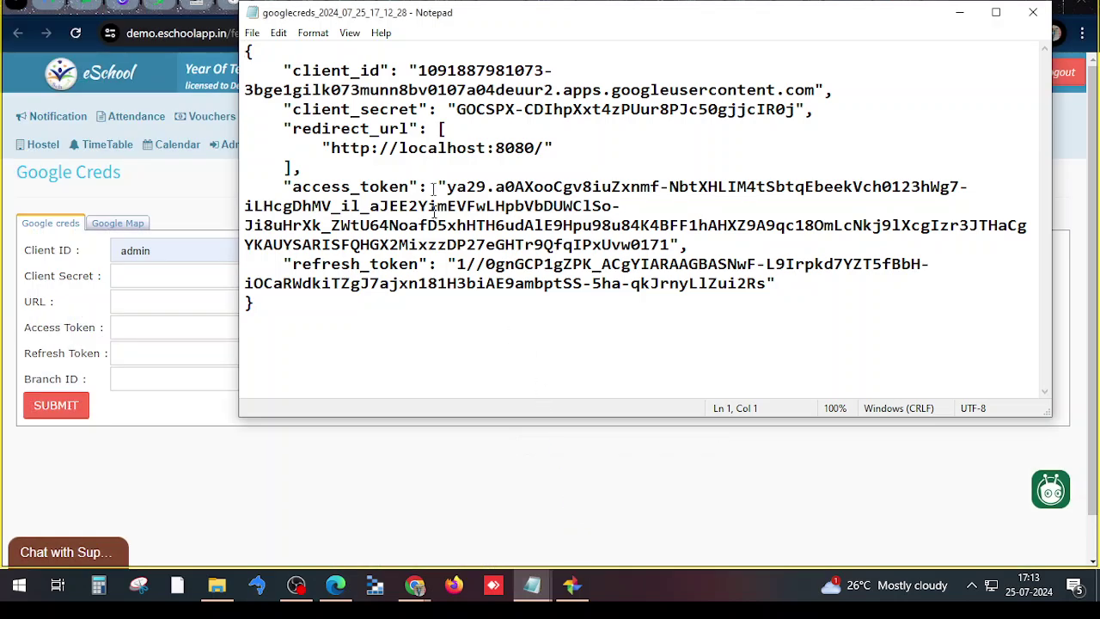
{"action": "left_click_drag", "start_coordinate": [419, 71], "coordinate": [814, 90]}
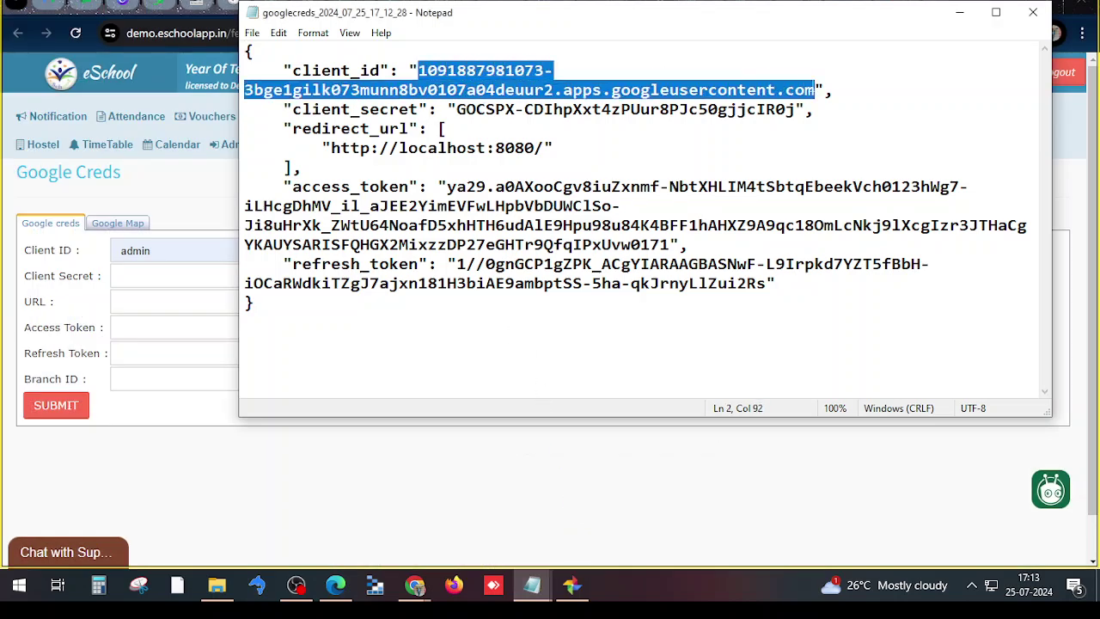
{"action": "left_click", "coordinate": [153, 248]}
{"action": "key", "text": "ctrl+a"}
{"action": "key", "text": "ctrl+v"}
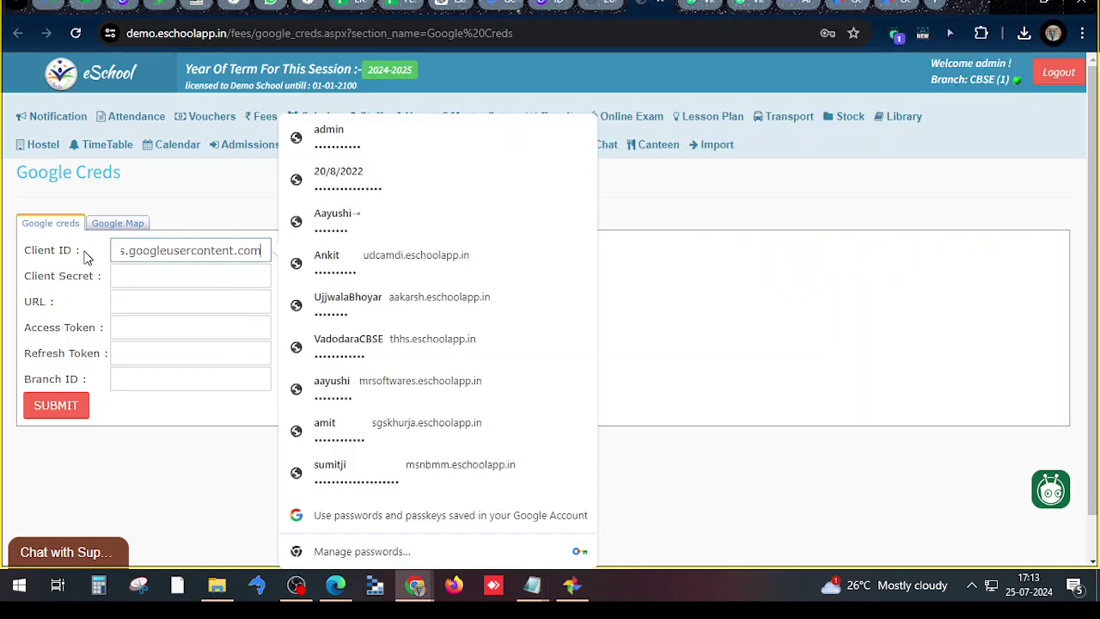
{"action": "key", "text": "Tab"}
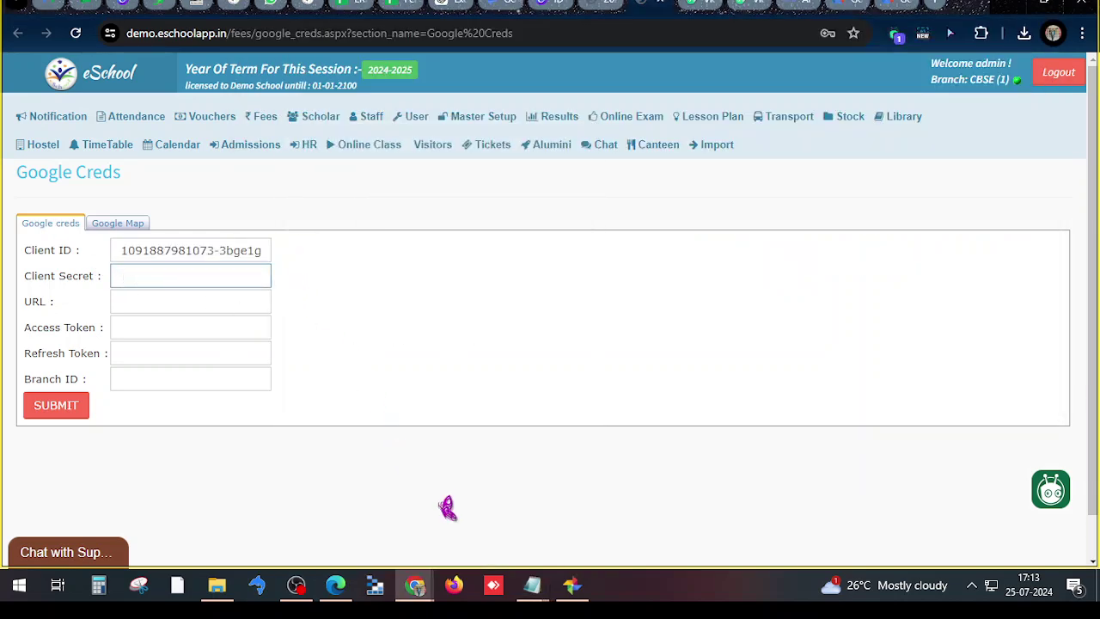
Copy client_secret from the credentials file into the Client Secret field
{"action": "left_click", "coordinate": [532, 585]}
{"action": "left_click", "coordinate": [602, 524]}
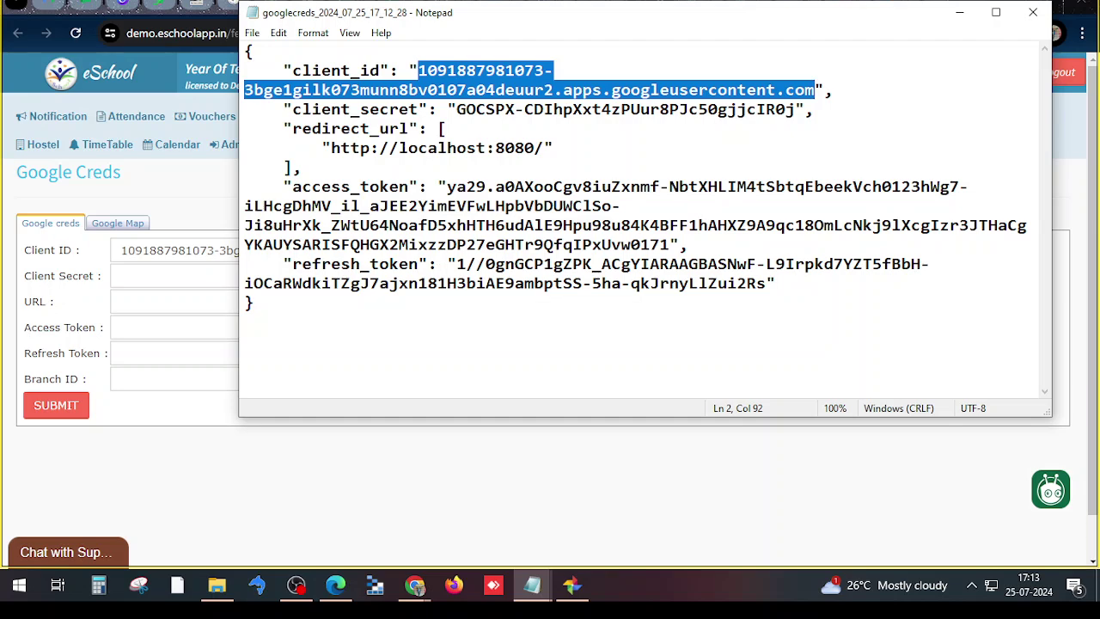
{"action": "left_click_drag", "start_coordinate": [457, 109], "coordinate": [796, 109]}
{"action": "key", "text": "alt+Tab"}
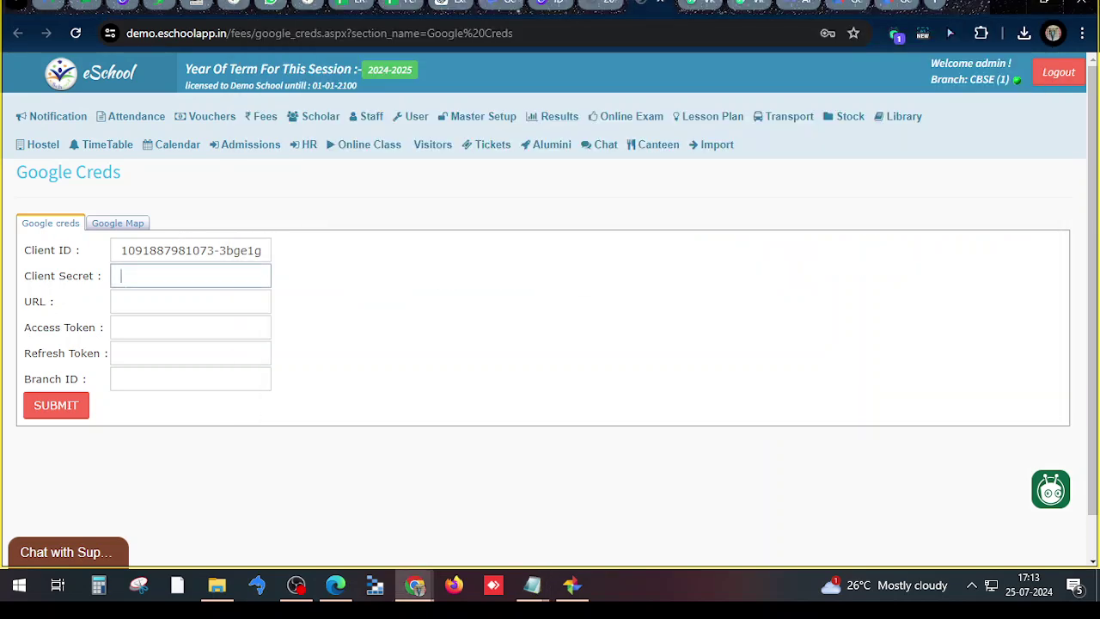
{"action": "key", "text": "ctrl+v"}
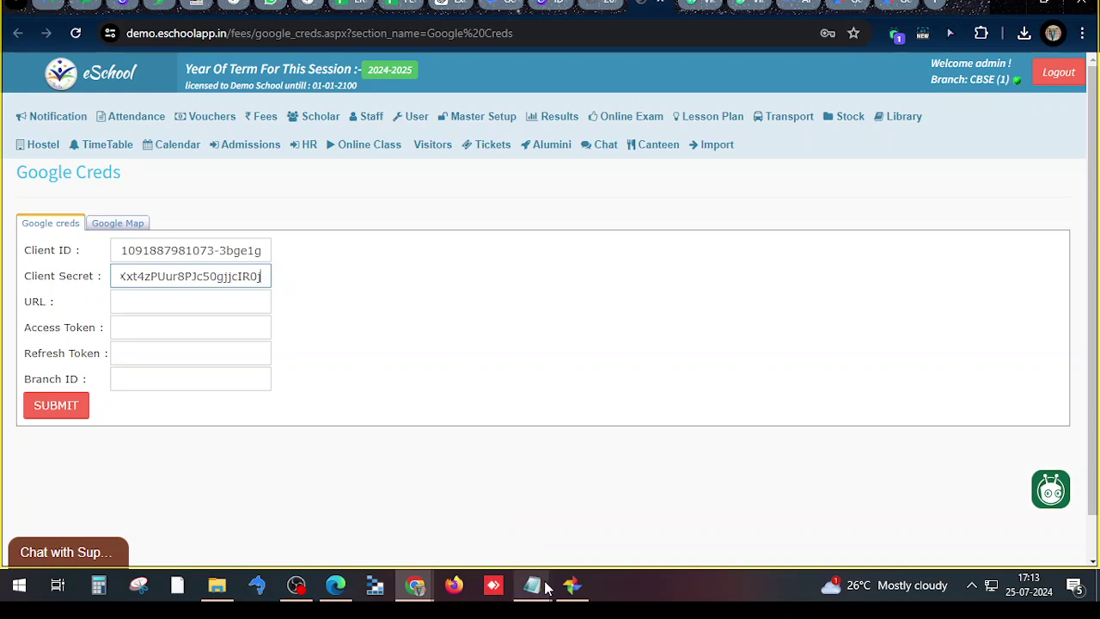
{"action": "mouse_move", "coordinate": [538, 586]}
{"action": "left_click", "coordinate": [550, 535]}
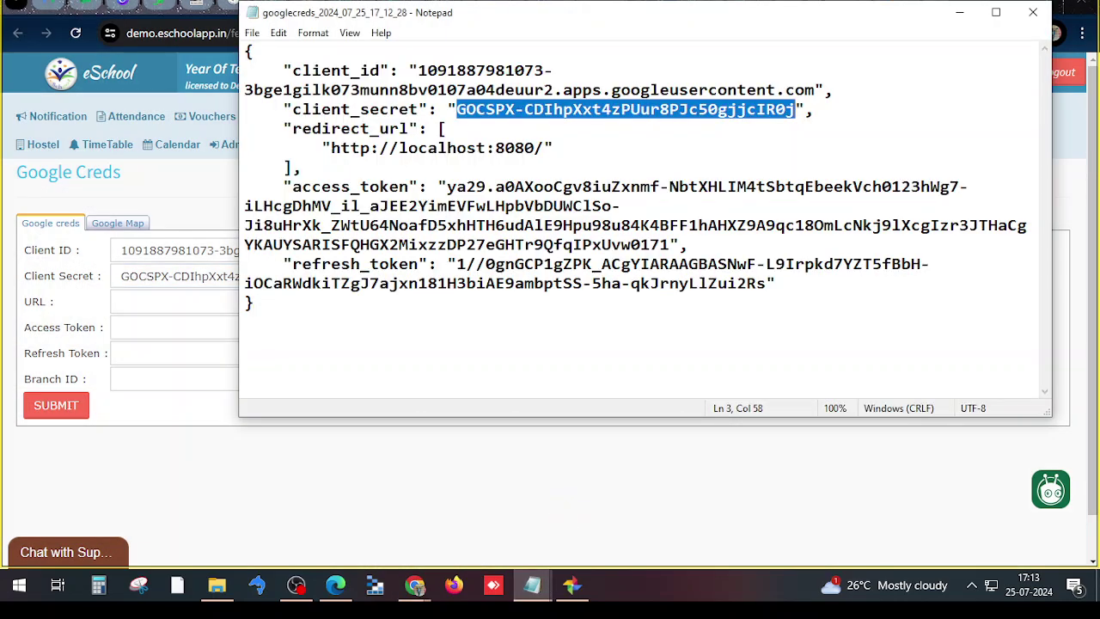
{"action": "left_click_drag", "start_coordinate": [331, 148], "coordinate": [545, 148]}
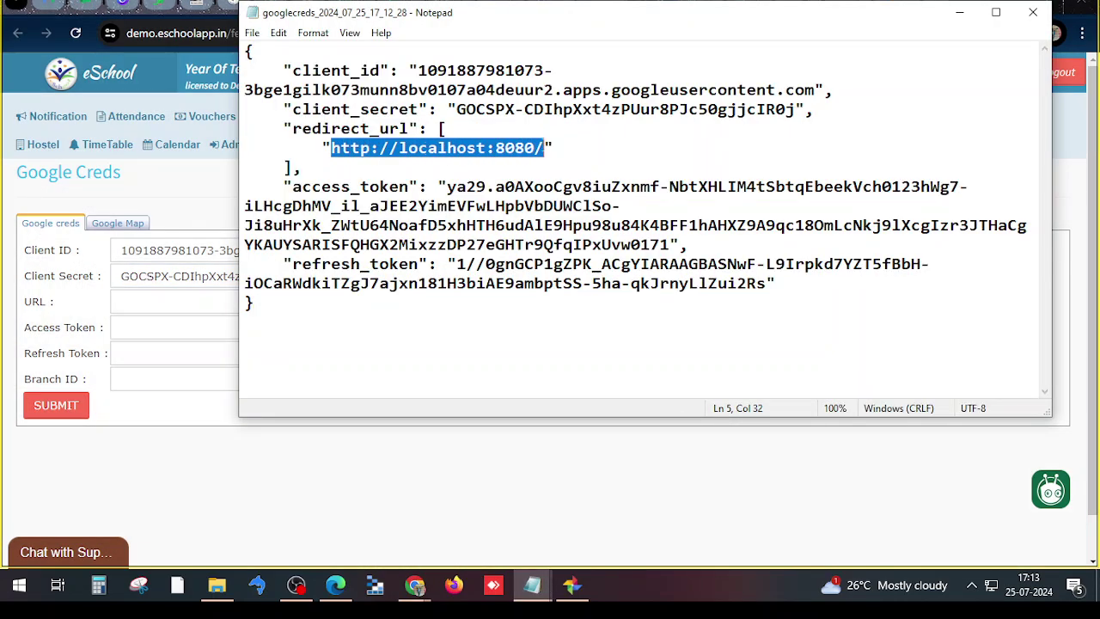
{"action": "key", "text": "ctrl+c"}
{"action": "left_click", "coordinate": [120, 307]}
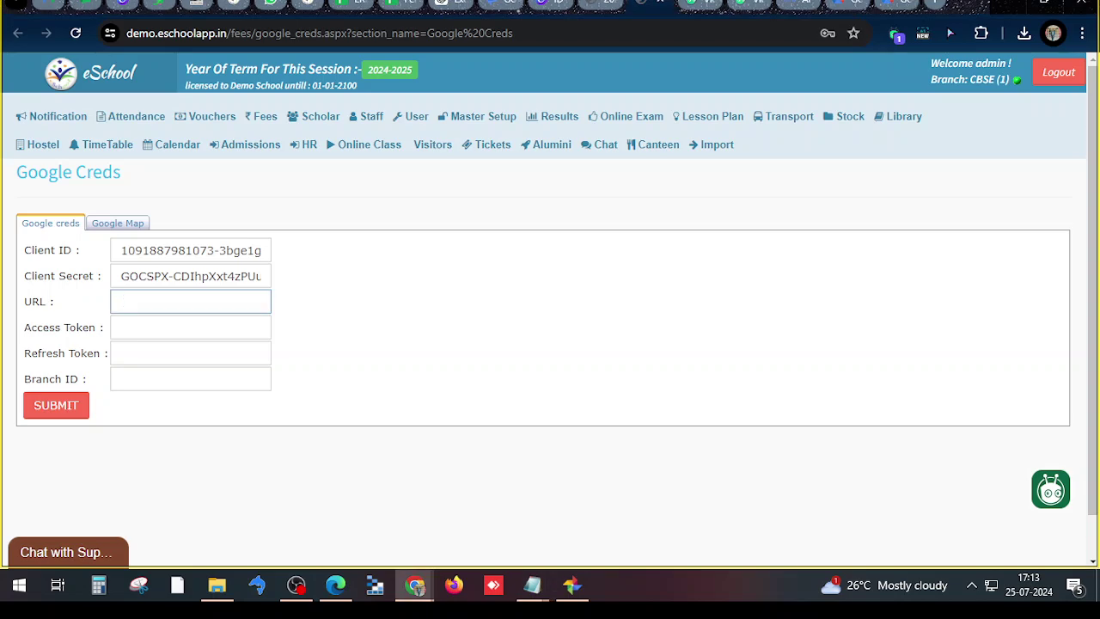
Paste the redirect URL into URL and copy access_token into the Access Token field
{"action": "key", "text": "ctrl+v"}
{"action": "mouse_move", "coordinate": [533, 586]}
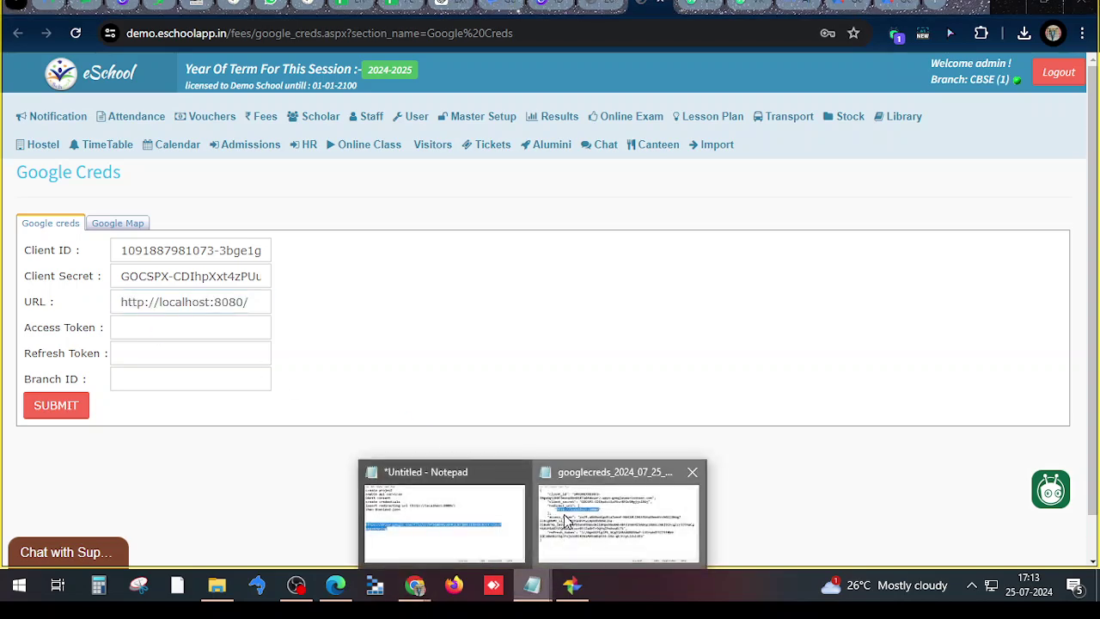
{"action": "left_click", "coordinate": [565, 522]}
{"action": "left_click_drag", "start_coordinate": [446, 186], "coordinate": [669, 244]}
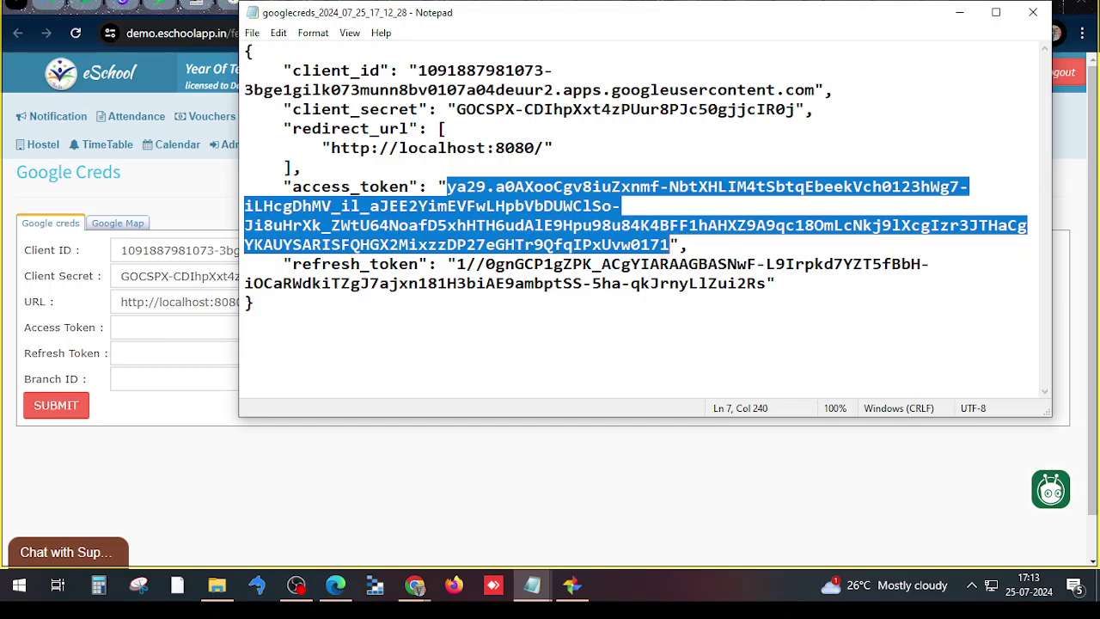
{"action": "key", "text": "ctrl+c"}
{"action": "key", "text": "alt+Tab"}
{"action": "left_click", "coordinate": [190, 327]}
{"action": "key", "text": "ctrl+v"}
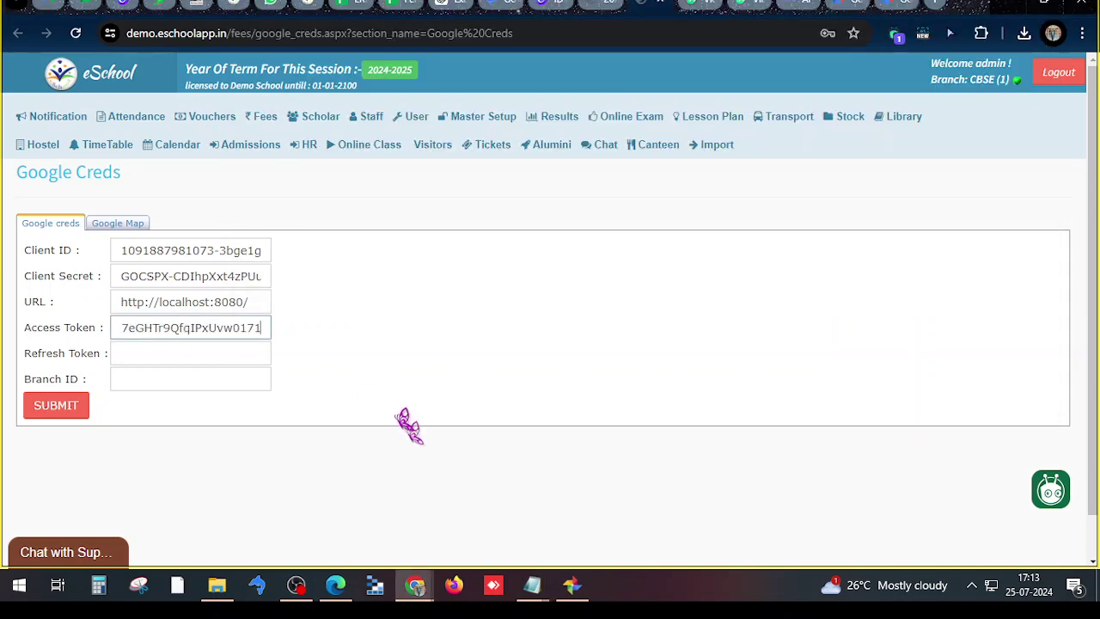
Copy refresh_token from the credentials file into the Refresh Token field
{"action": "left_click", "coordinate": [532, 585]}
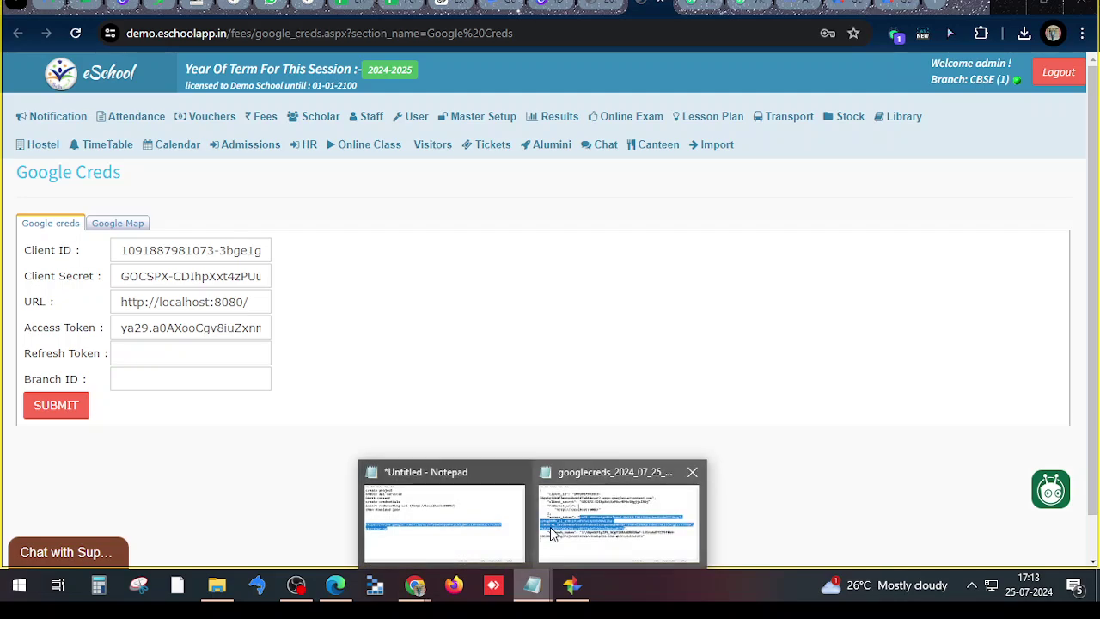
{"action": "left_click", "coordinate": [552, 534]}
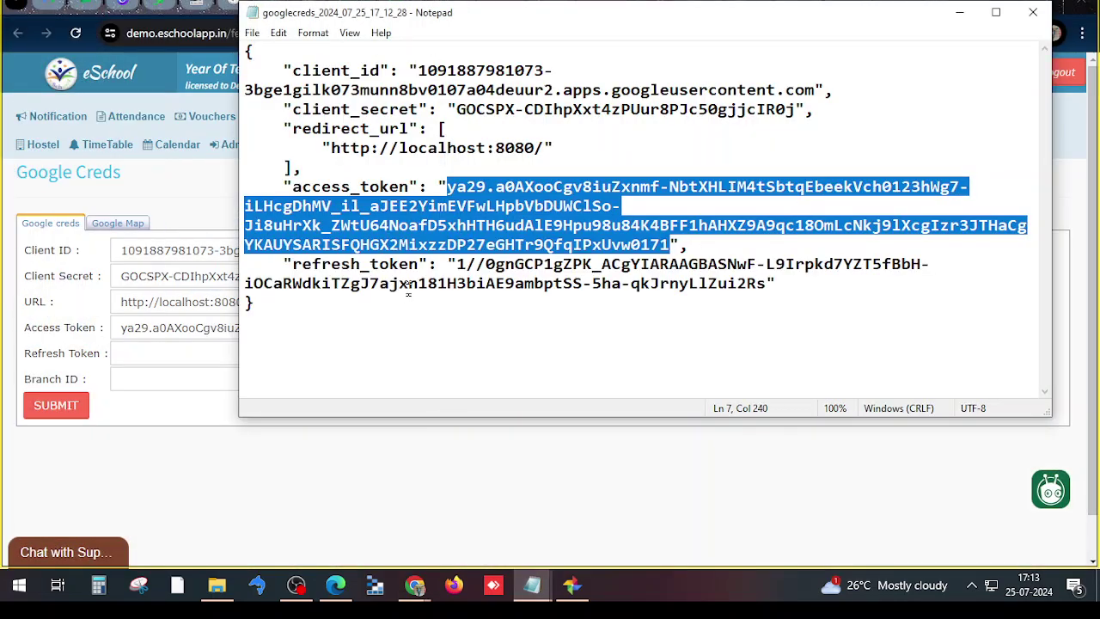
{"action": "left_click_drag", "start_coordinate": [456, 264], "coordinate": [766, 283]}
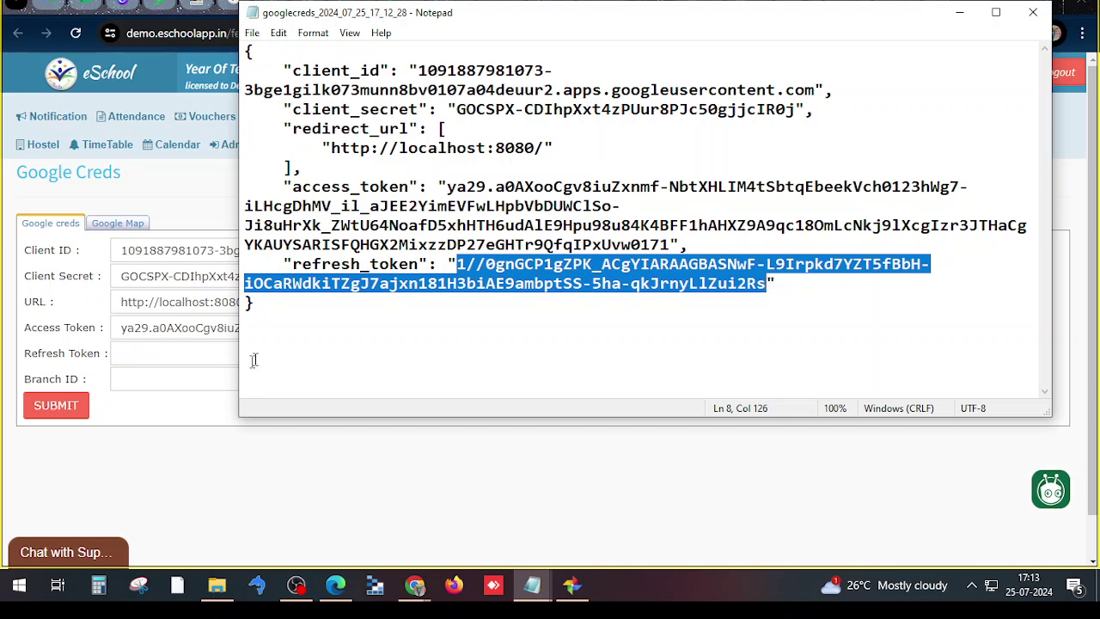
{"action": "key", "text": "ctrl+c"}
{"action": "left_click", "coordinate": [182, 354]}
{"action": "key", "text": "ctrl+v"}
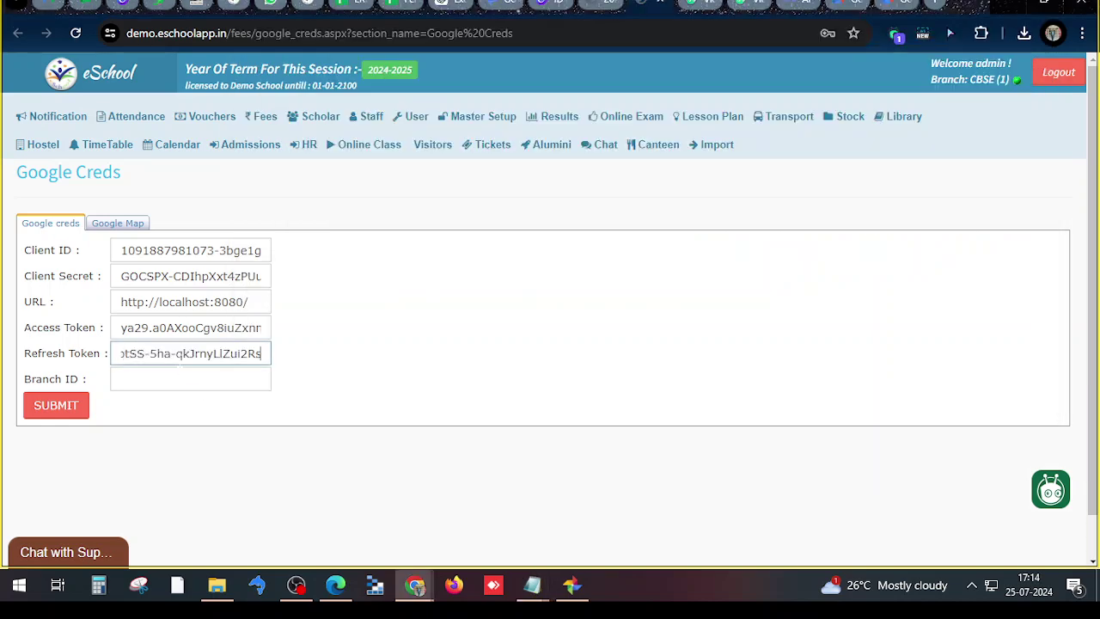
{"action": "left_click", "coordinate": [167, 382]}
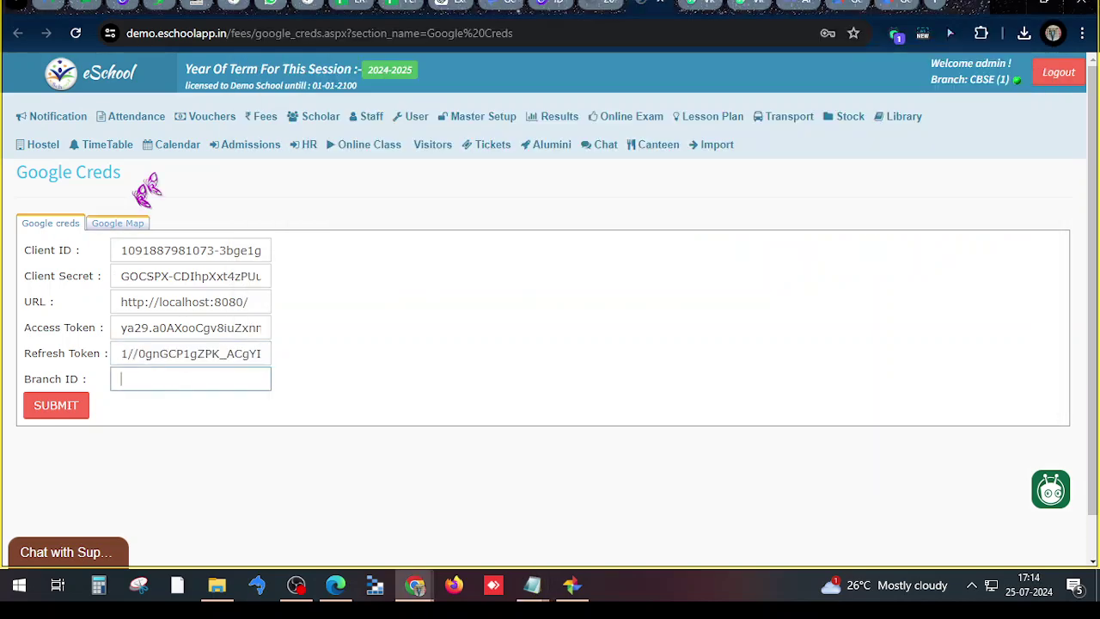